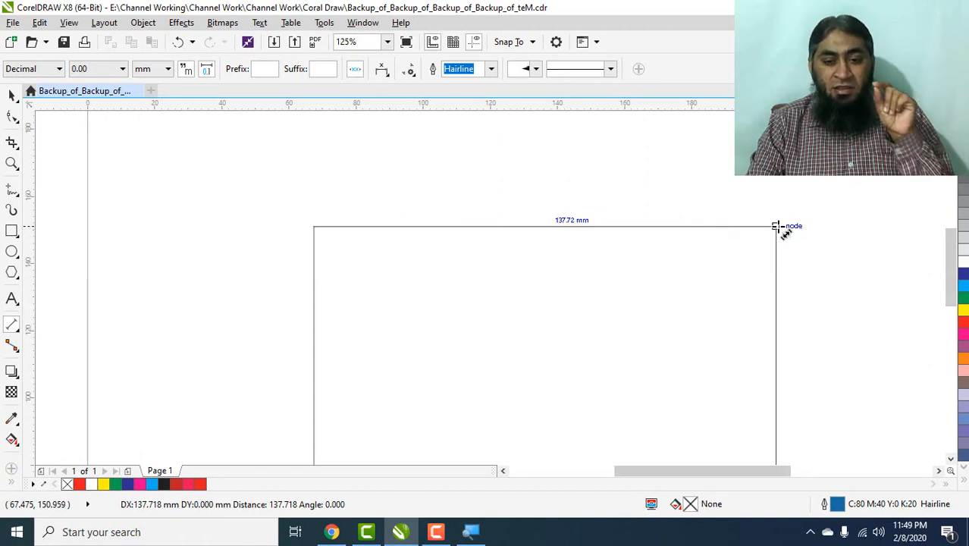
left_click_drag(774, 225, 776, 226)
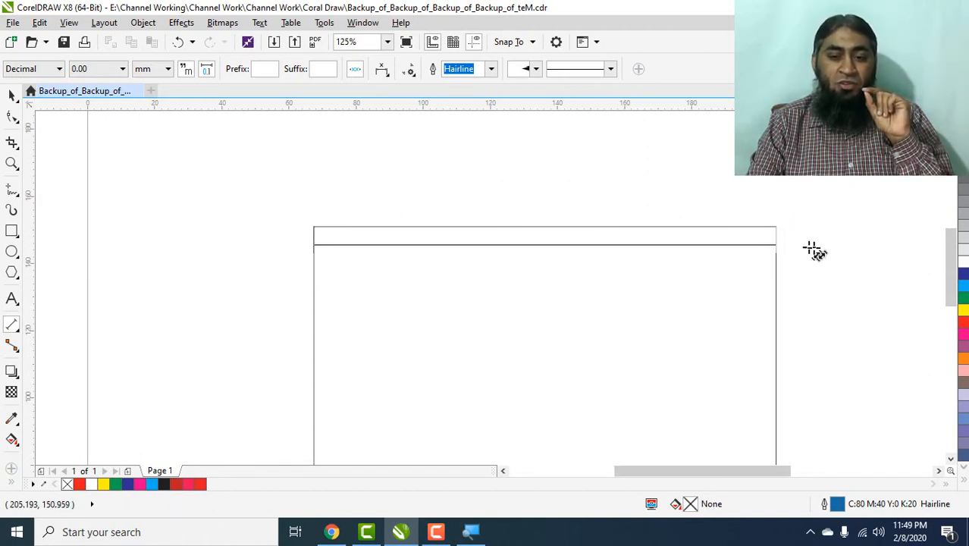
left_click(774, 226)
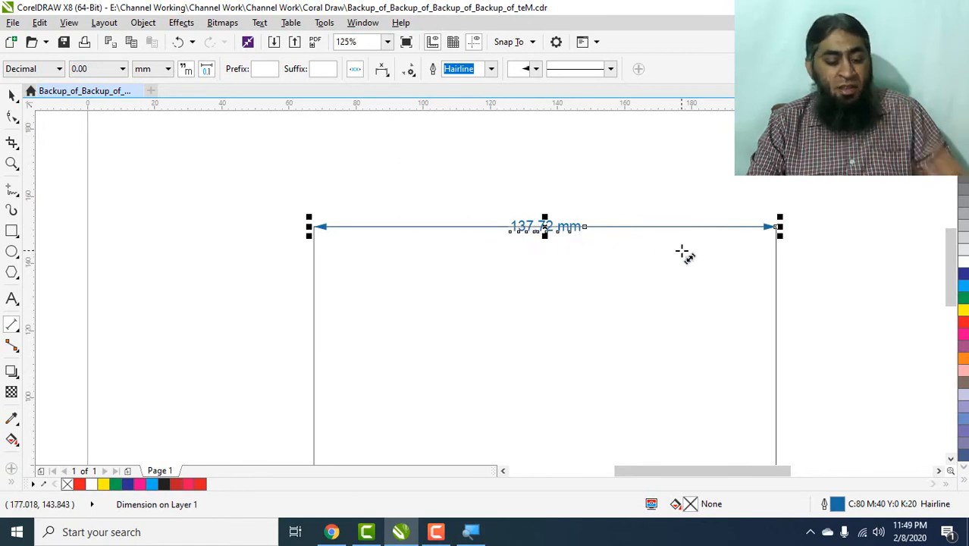
key("Delete")
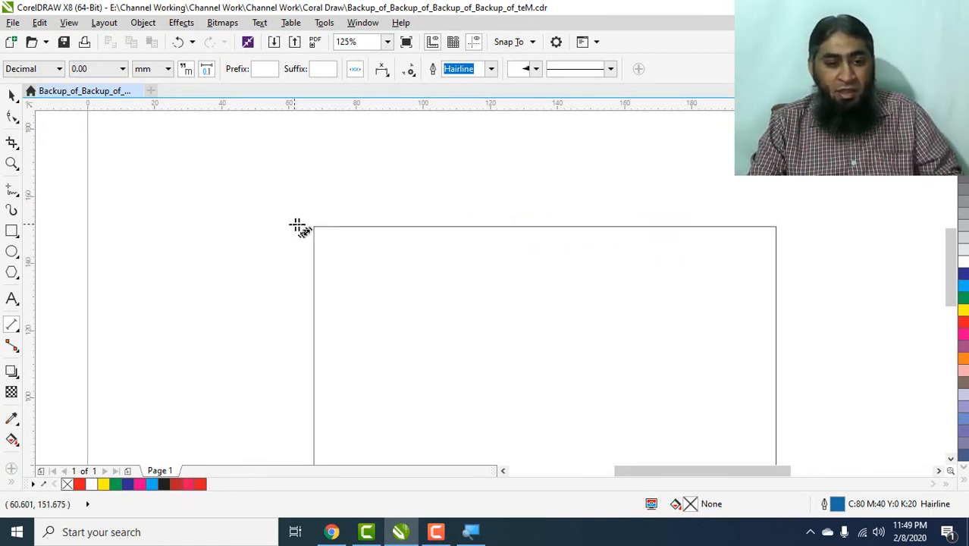
left_click_drag(314, 226, 367, 229)
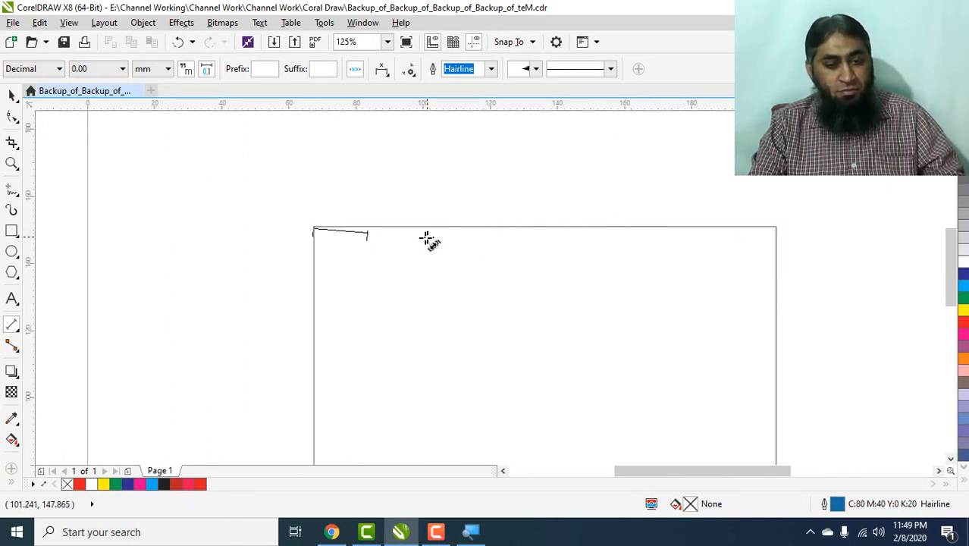
key("Escape")
Dimension the full width of the rectangle's top edge, placing the dimension line about 13 mm above it.
left_click_drag(312, 226, 775, 226)
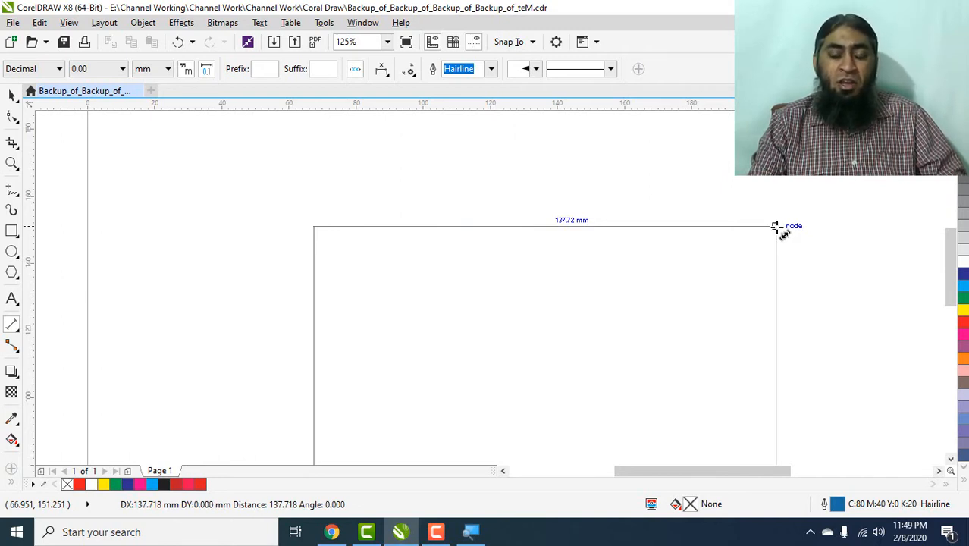
mouse_move(776, 226)
left_mouse_down()
mouse_move(774, 213)
mouse_move(775, 226)
left_mouse_up()
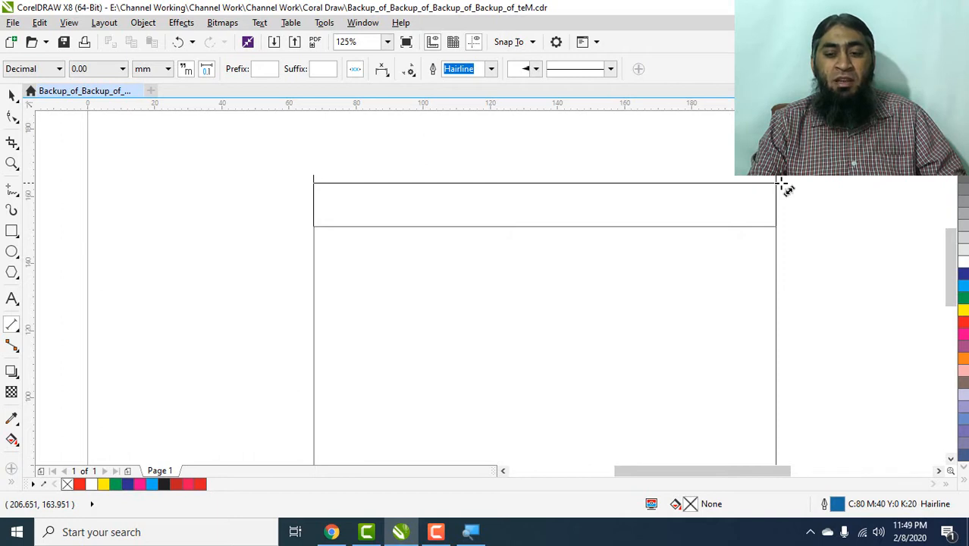
left_click(780, 183)
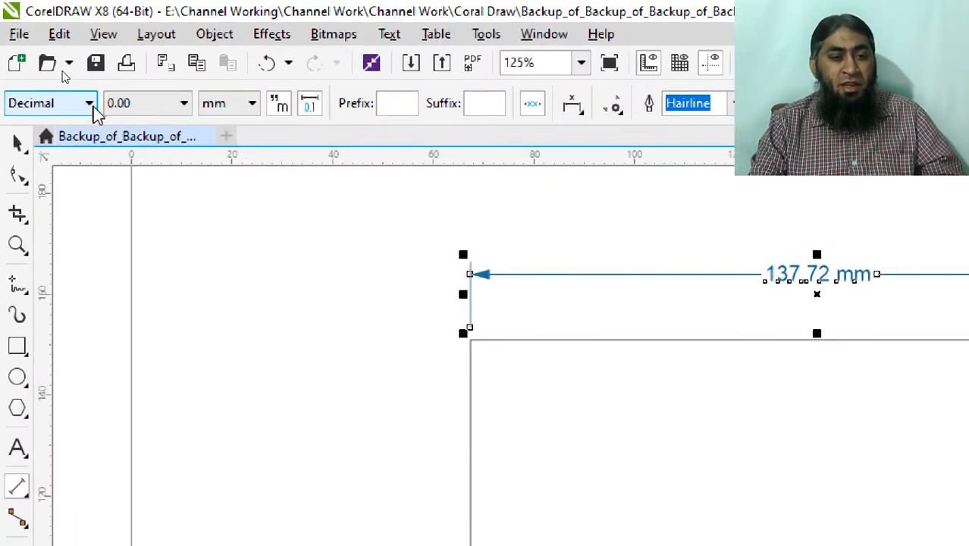
Try the Fractional and U.S. Engineering styles on the width dimension, and return it to Decimal.
left_click(92, 110)
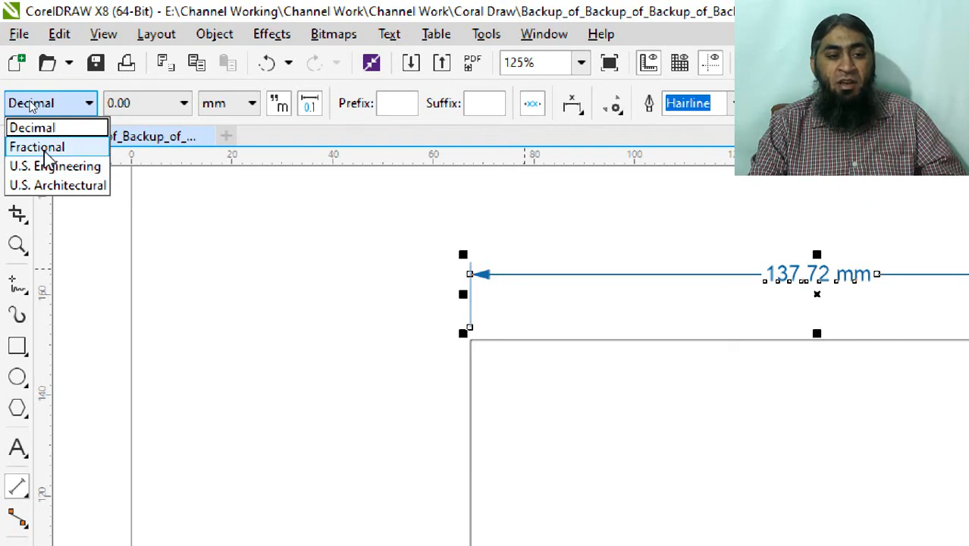
left_click(17, 146)
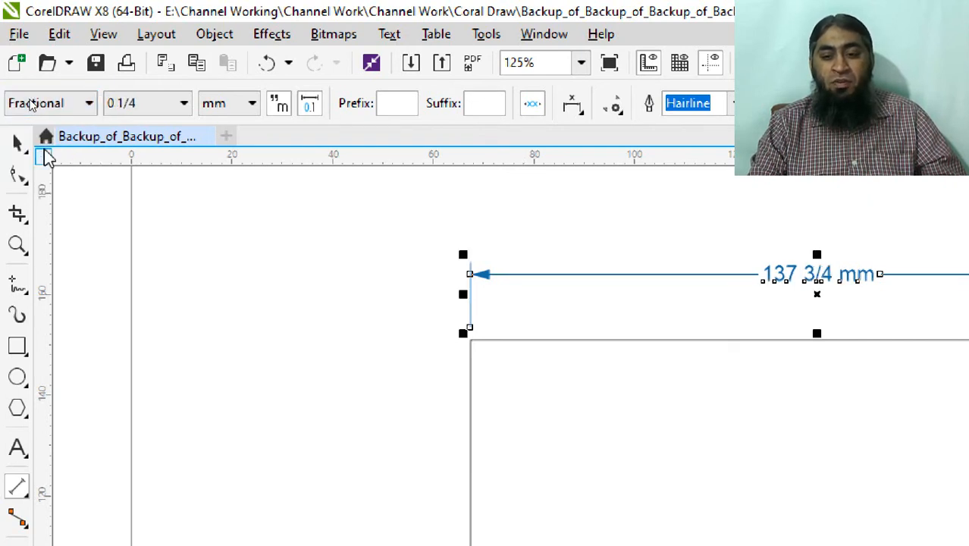
left_click(59, 111)
left_click(78, 166)
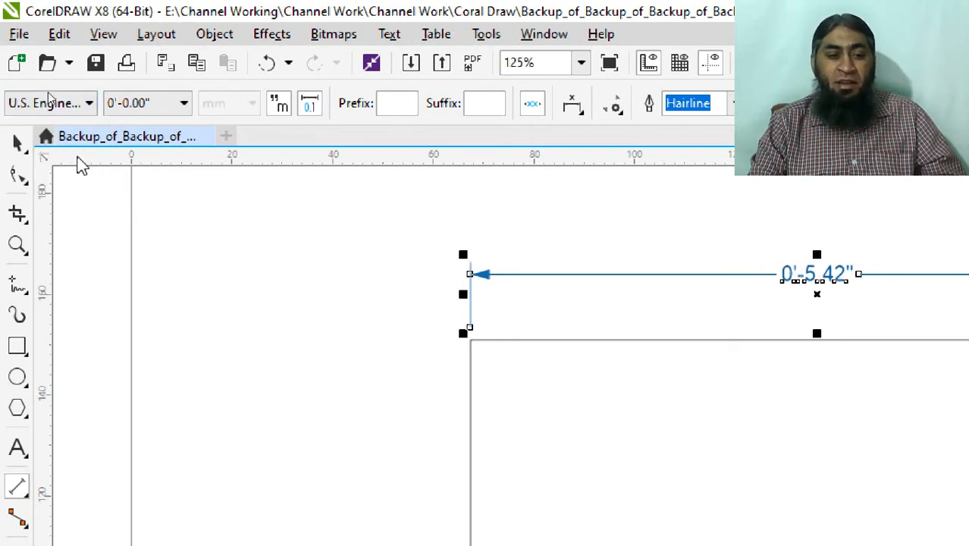
left_click(65, 103)
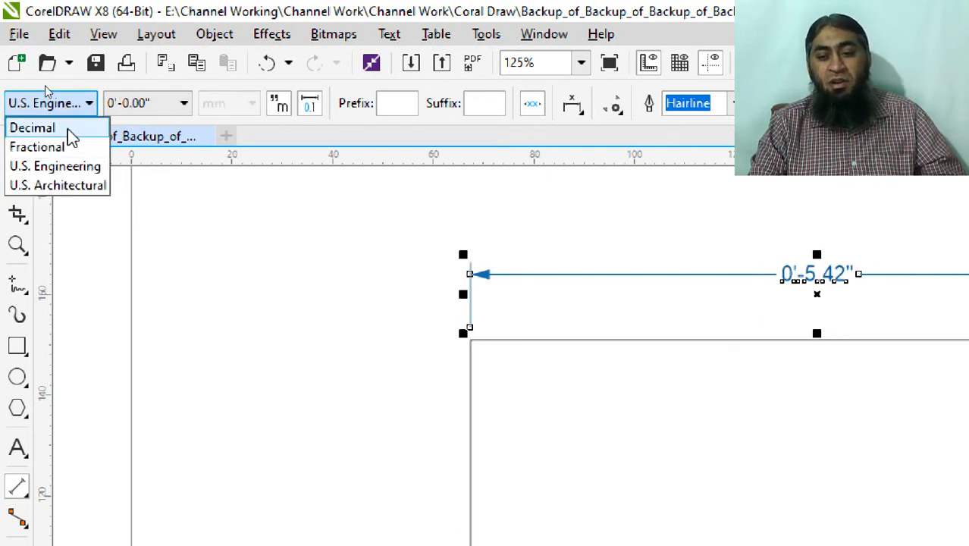
left_click(32, 127)
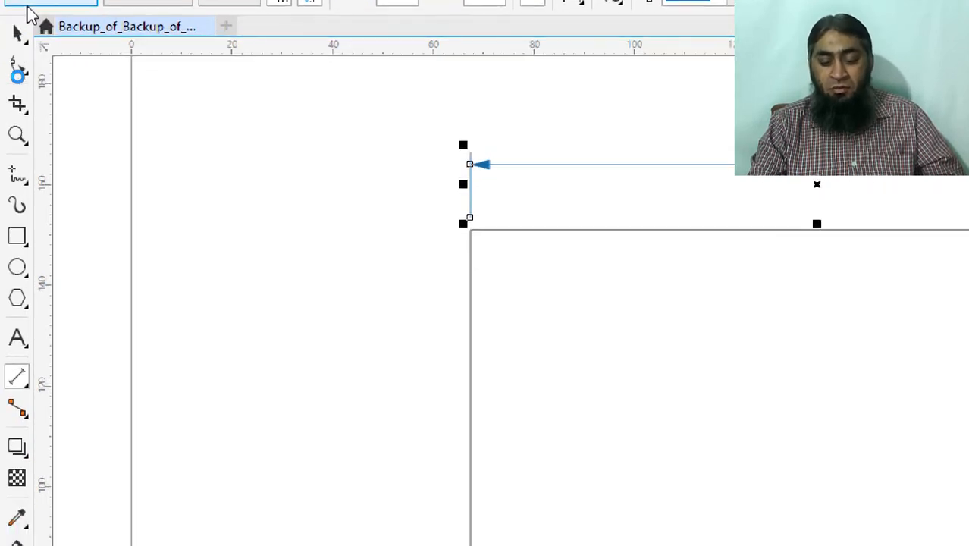
key("super")
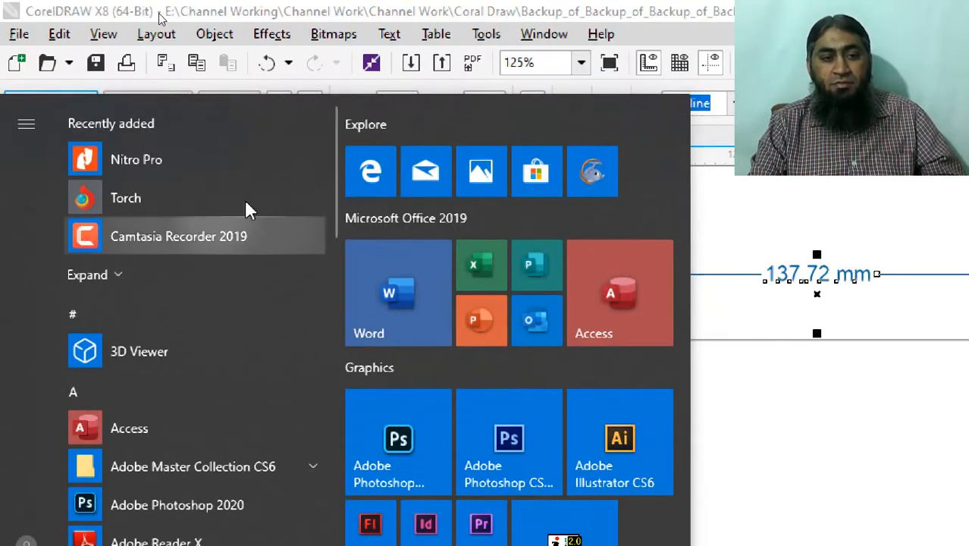
left_click(241, 27)
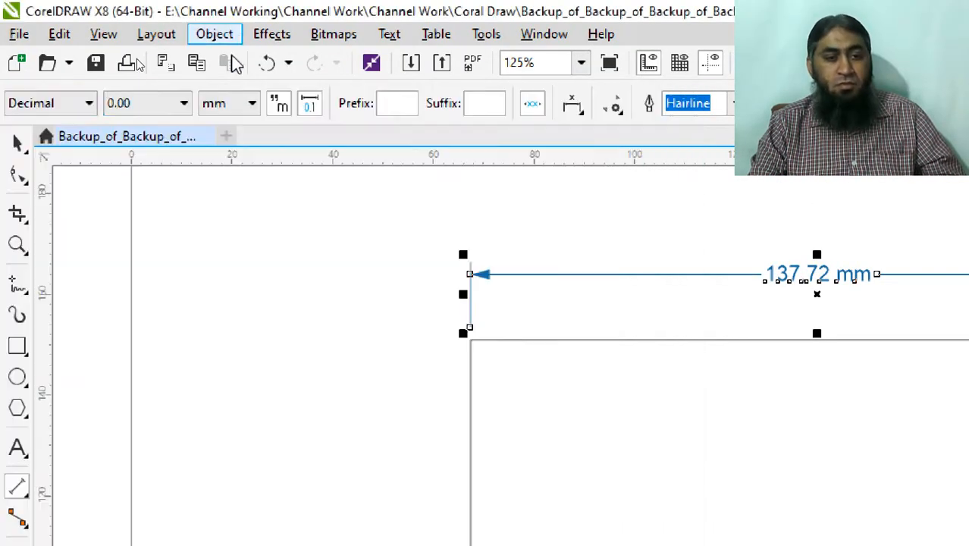
Try a dimension precision of 0.0000 on the width dimension, and set it back to 0.00.
left_click(183, 104)
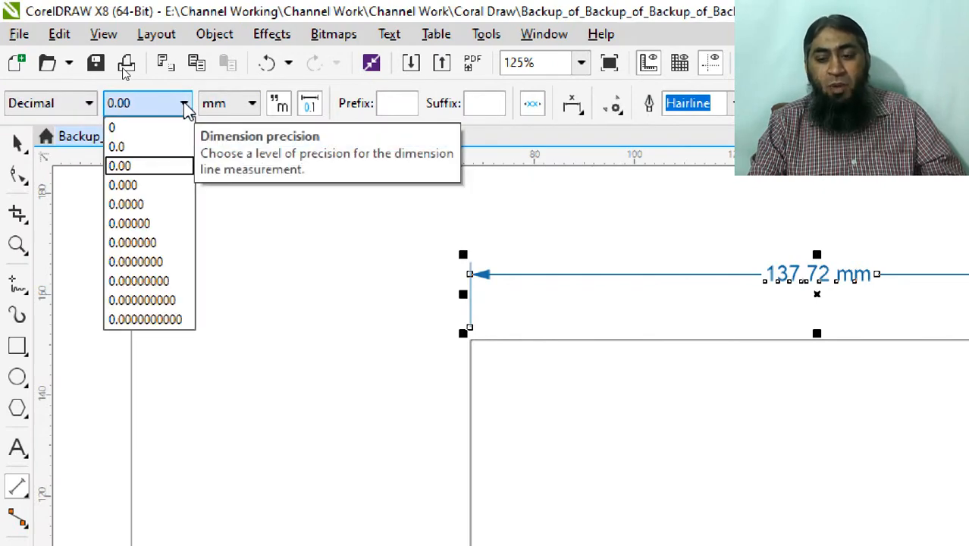
left_click(167, 203)
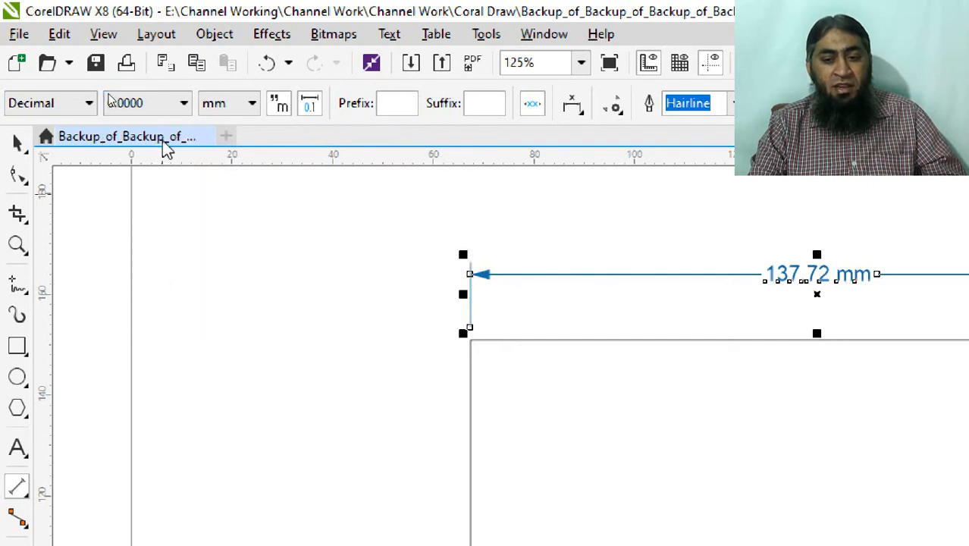
left_click(182, 106)
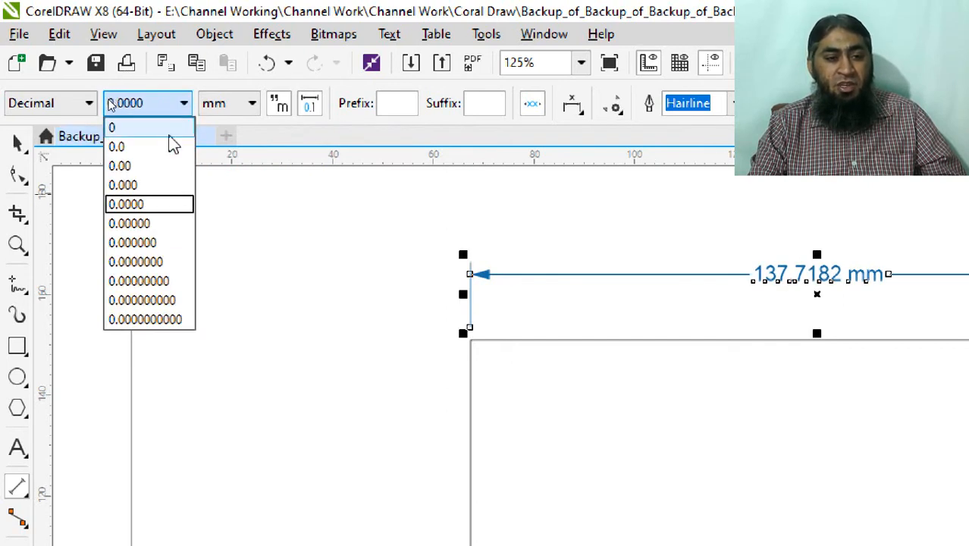
left_click(174, 167)
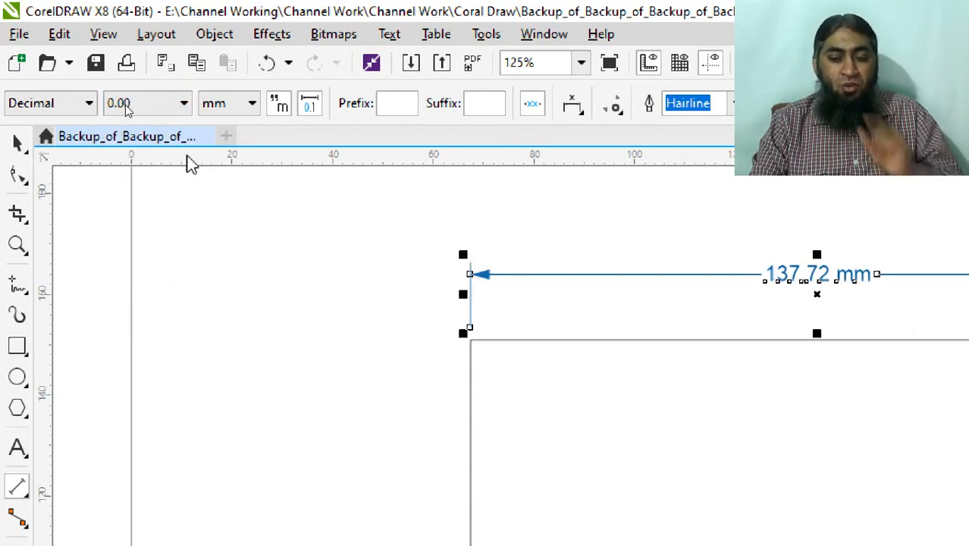
Set the width dimension's units to inches.
left_click(251, 104)
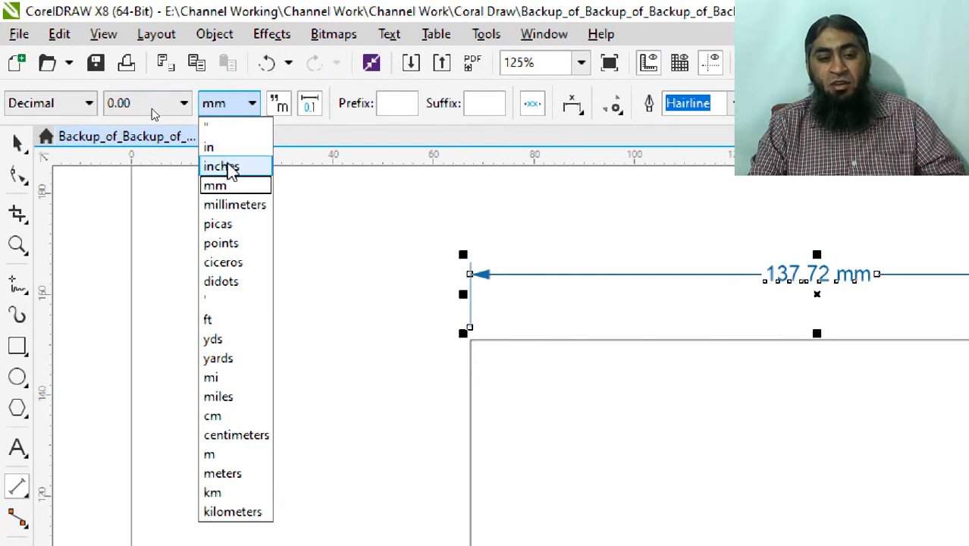
left_click(231, 168)
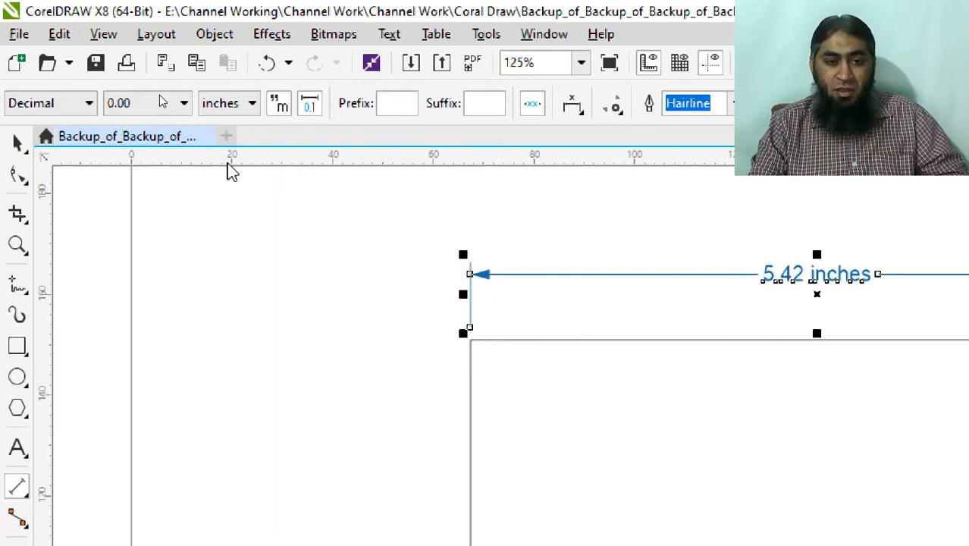
Switch the width dimension's unit display and its leading zero off and back on.
left_click(279, 106)
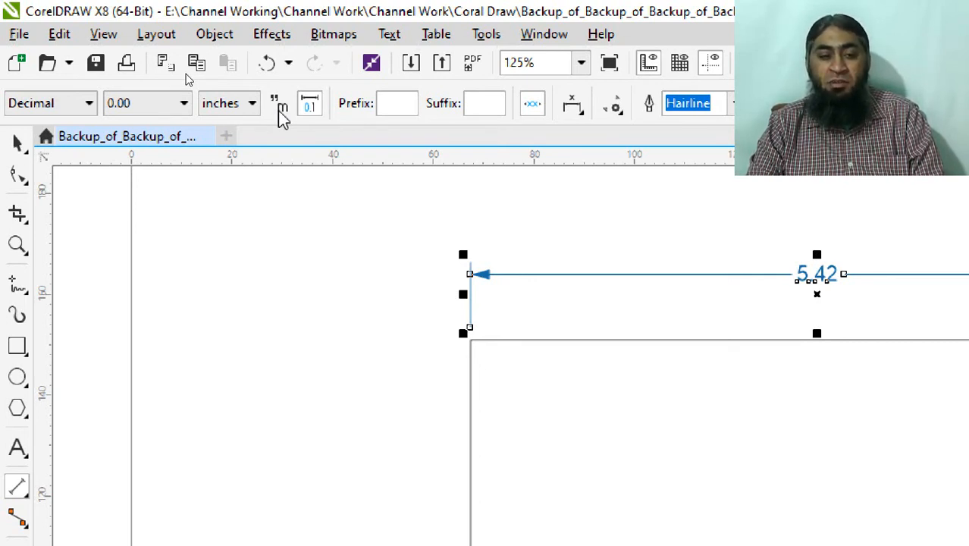
left_click(279, 105)
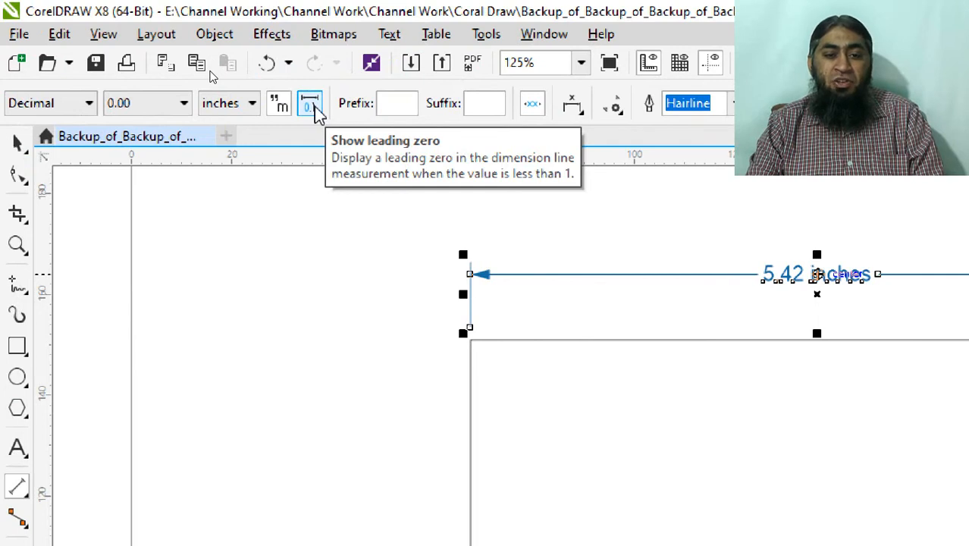
left_click(310, 106)
left_click(315, 104)
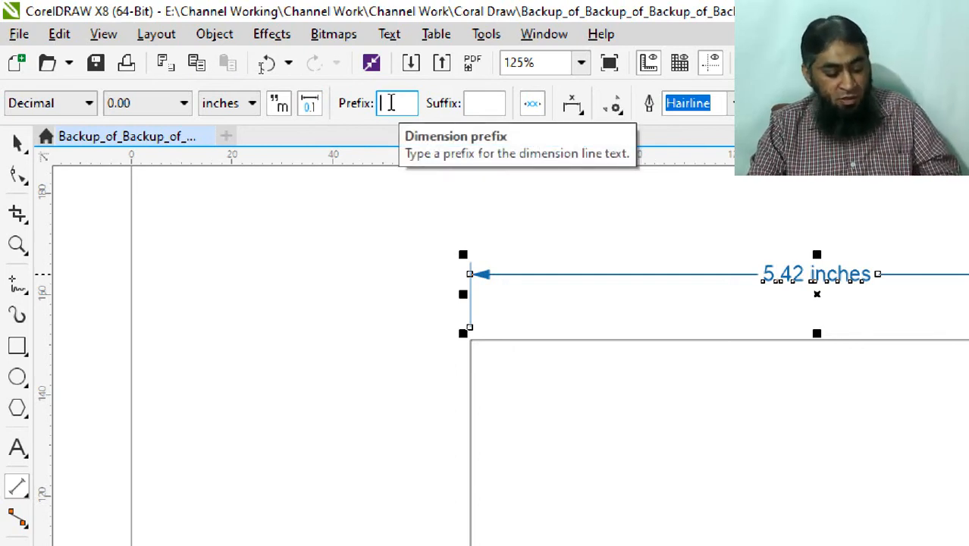
Give the width dimension's text the prefix K and the suffix I, and clear both again.
left_click(471, 106)
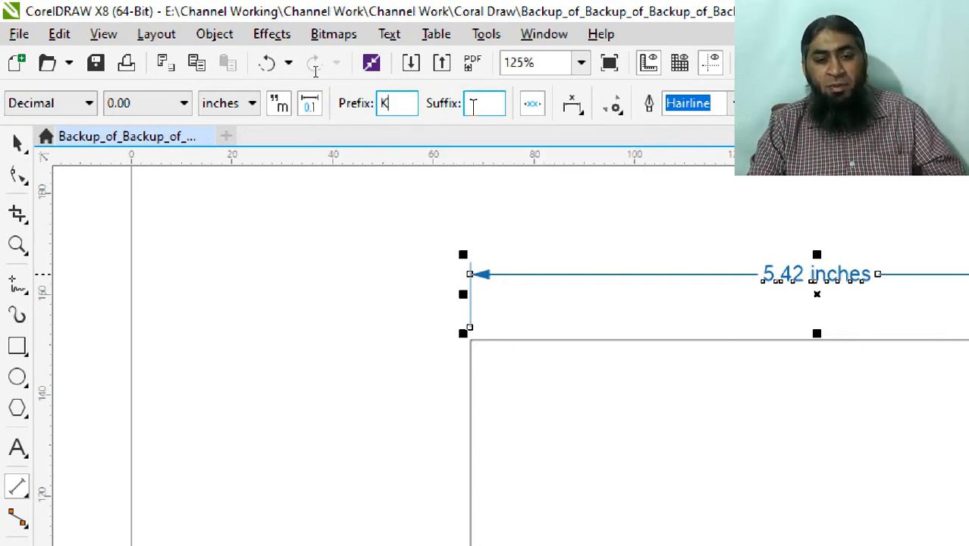
left_click(471, 106)
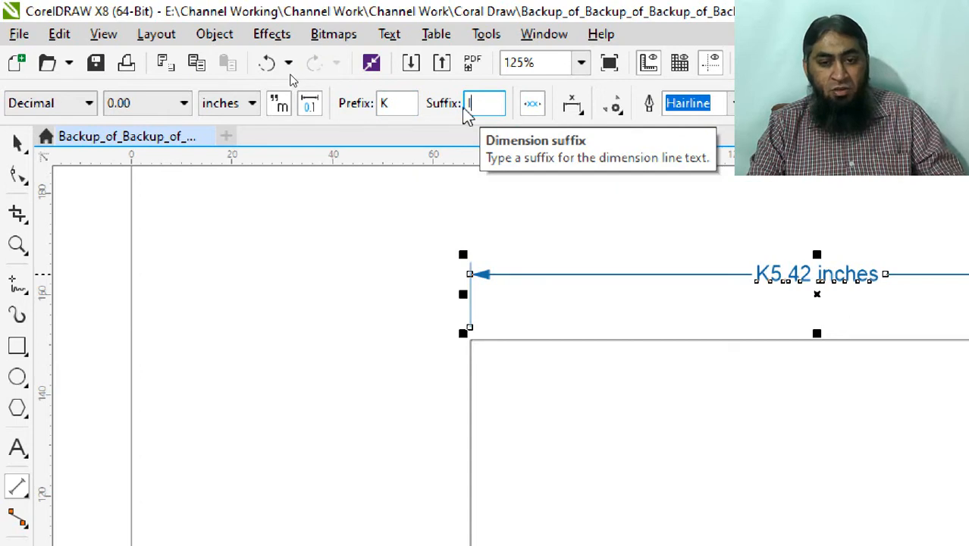
left_click(395, 103)
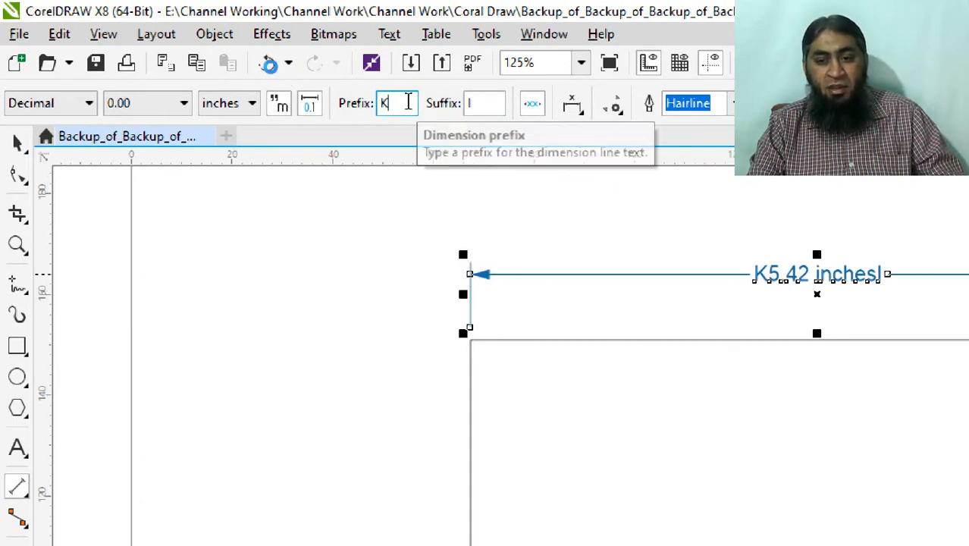
key("BackSpace")
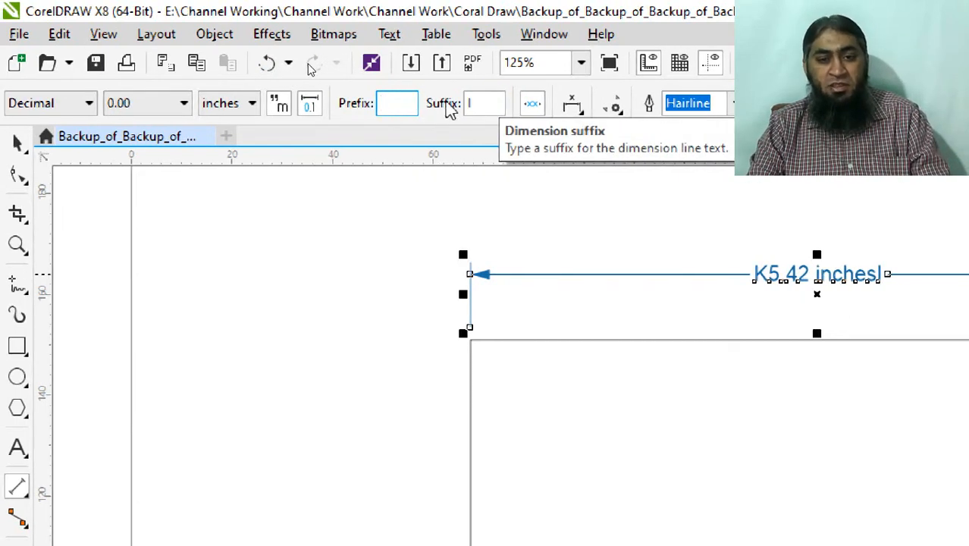
left_click(479, 104)
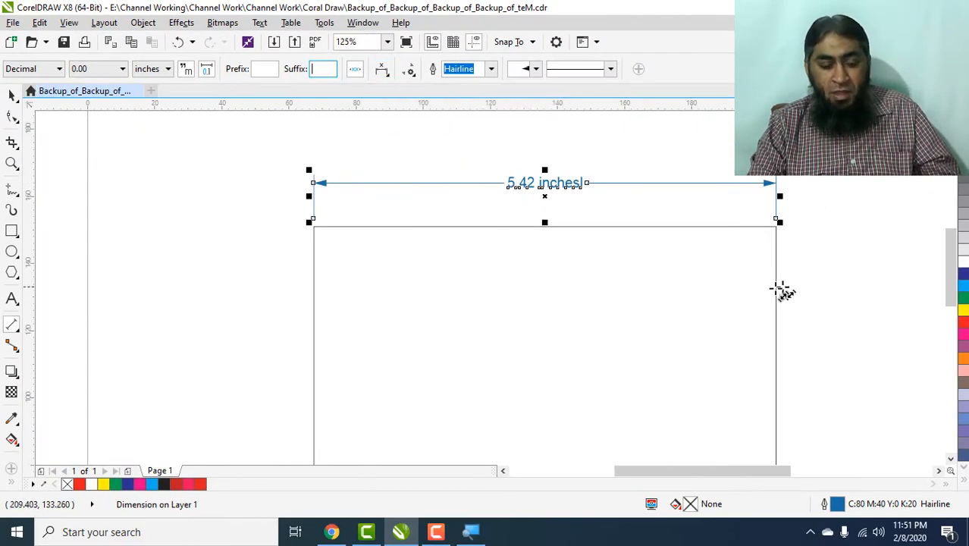
Stretch the rectangle's right side outward to a width of about 152.5 mm, and bring it back in to about 140.9 mm.
scroll(731, 280, "down", 1)
key("alt")
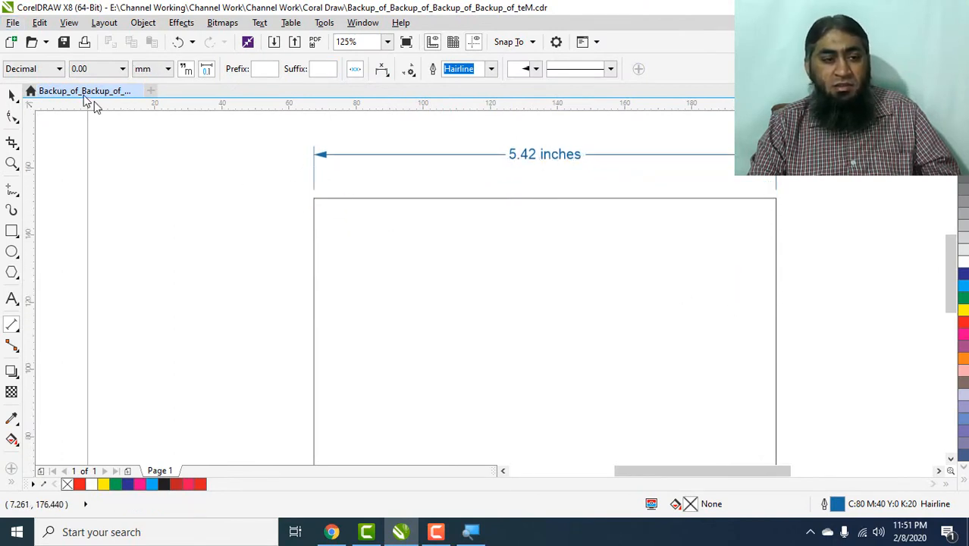
left_click(11, 97)
left_click(634, 315)
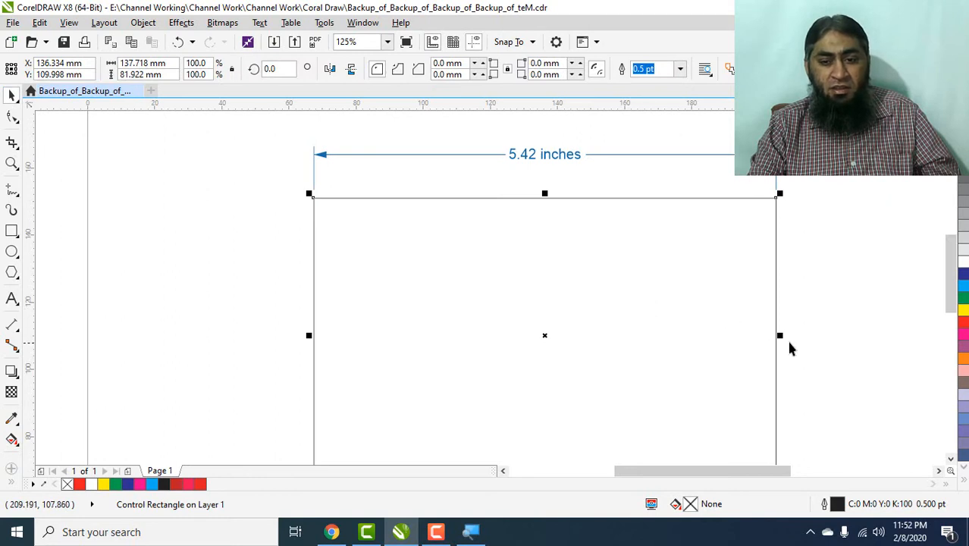
left_click_drag(779, 335, 830, 335)
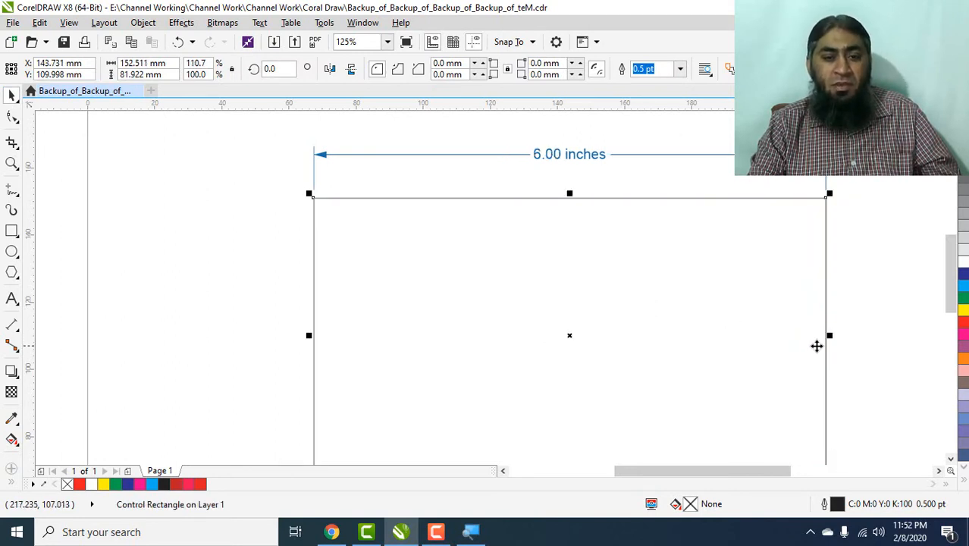
left_click_drag(831, 336, 791, 339)
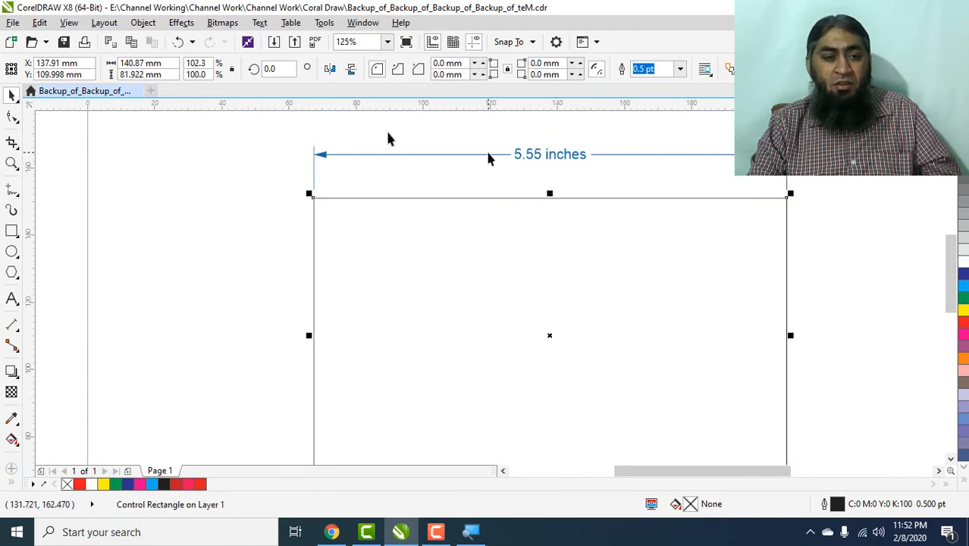
Turn off dynamic dimensioning for the existing width dimension, leaving the document defaults unchanged.
left_click(11, 324)
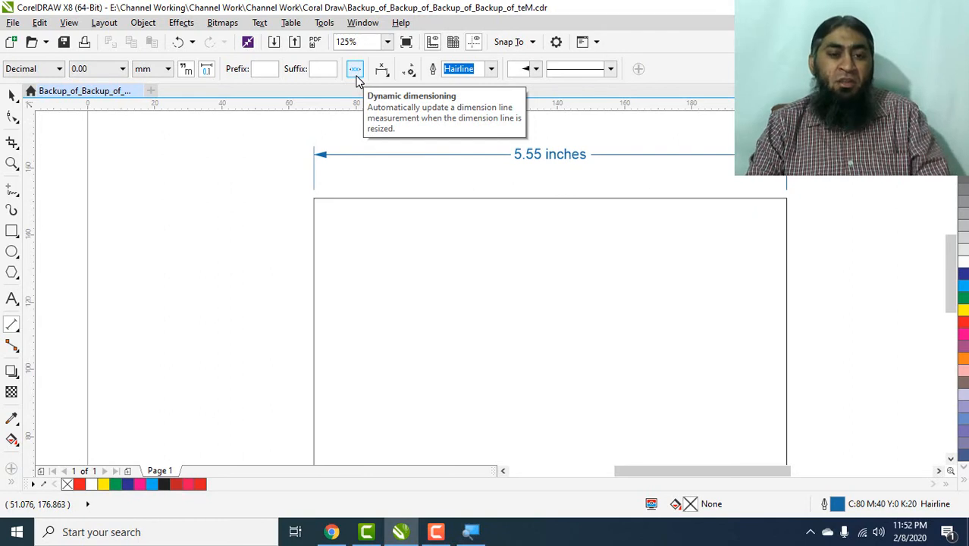
left_click(355, 70)
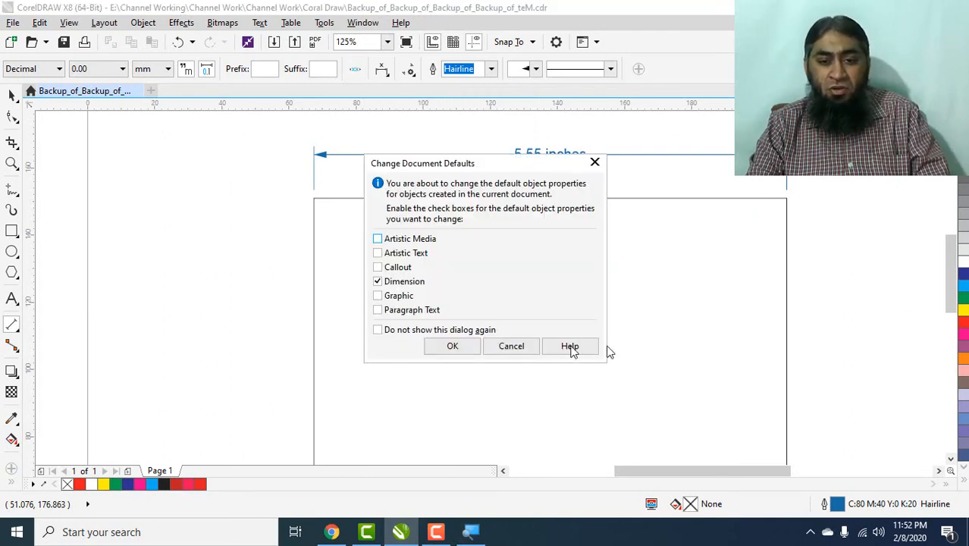
left_click(510, 345)
left_click(512, 154)
key("Escape")
Select the rectangle and stretch its right side outward to a width of about 155 mm.
left_click(11, 95)
left_click(787, 333)
left_click_drag(793, 335, 837, 334)
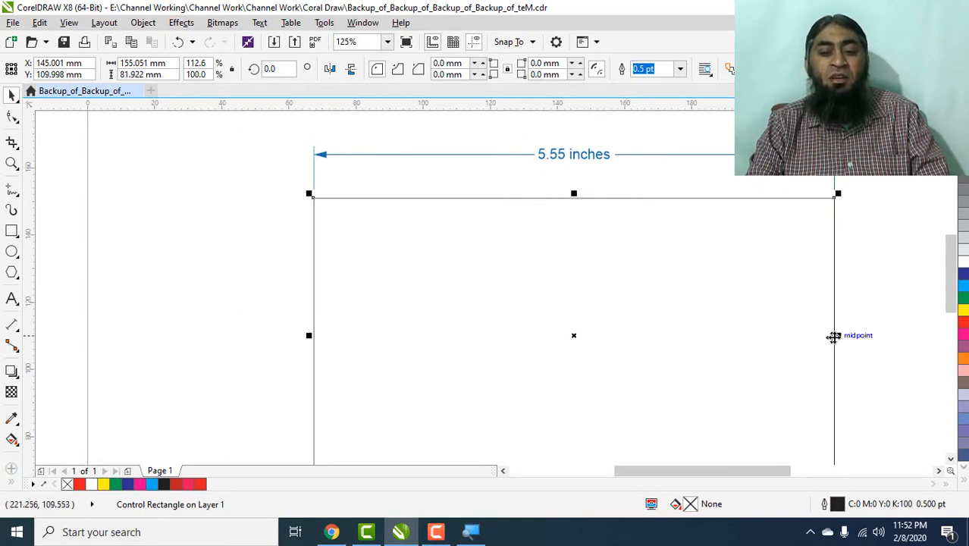
Bring the rectangle's right side in to a width of about 92.2 mm and turn dynamic dimensioning back on for the width dimension.
left_click_drag(833, 336, 625, 327)
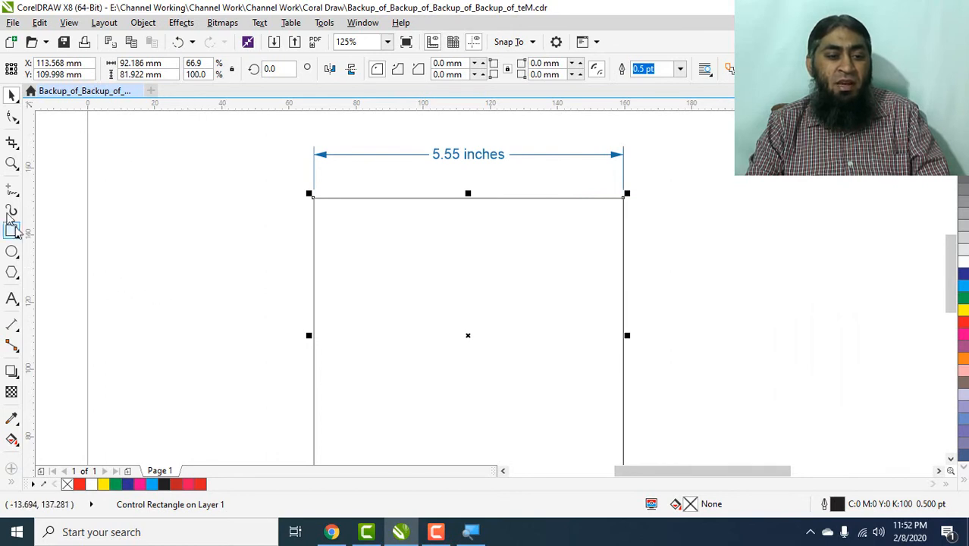
left_click(9, 327)
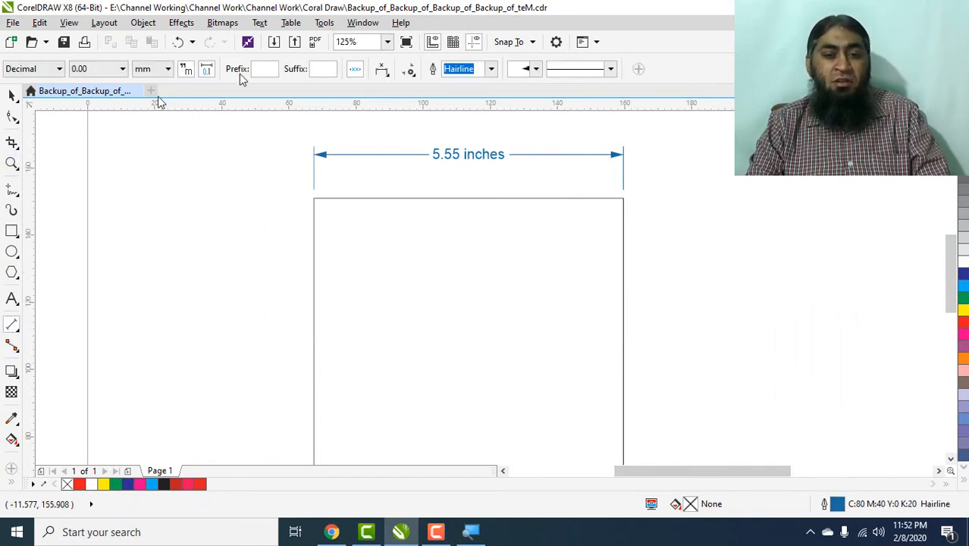
left_click(355, 69)
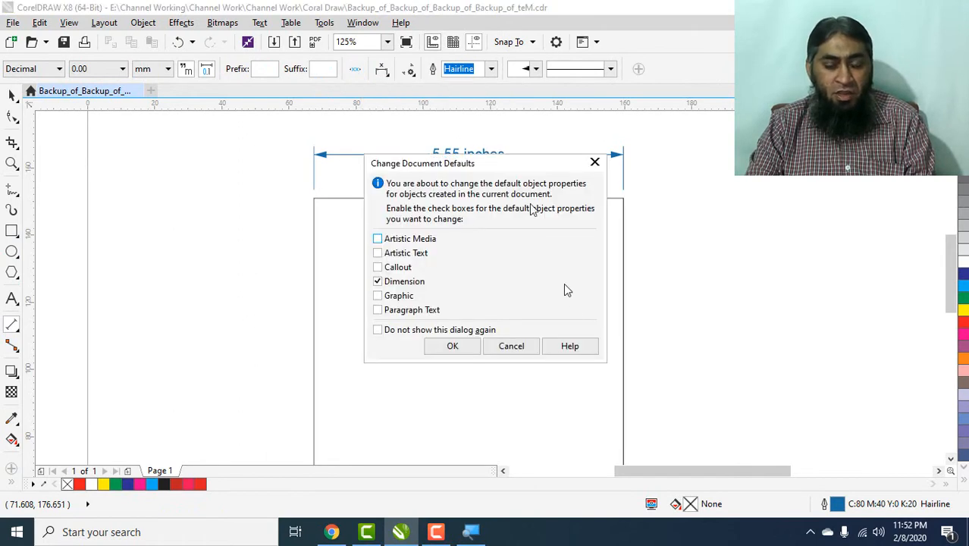
left_click(534, 344)
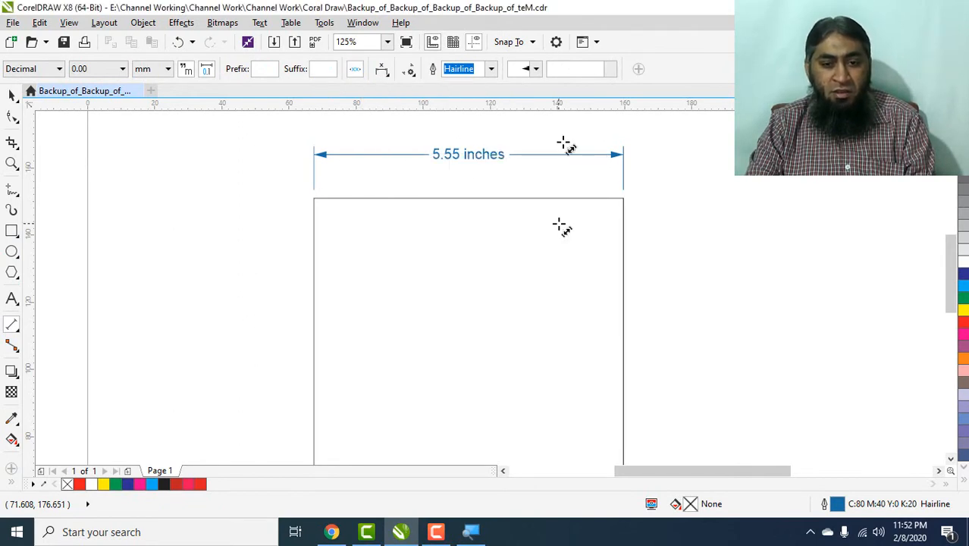
left_click(358, 76)
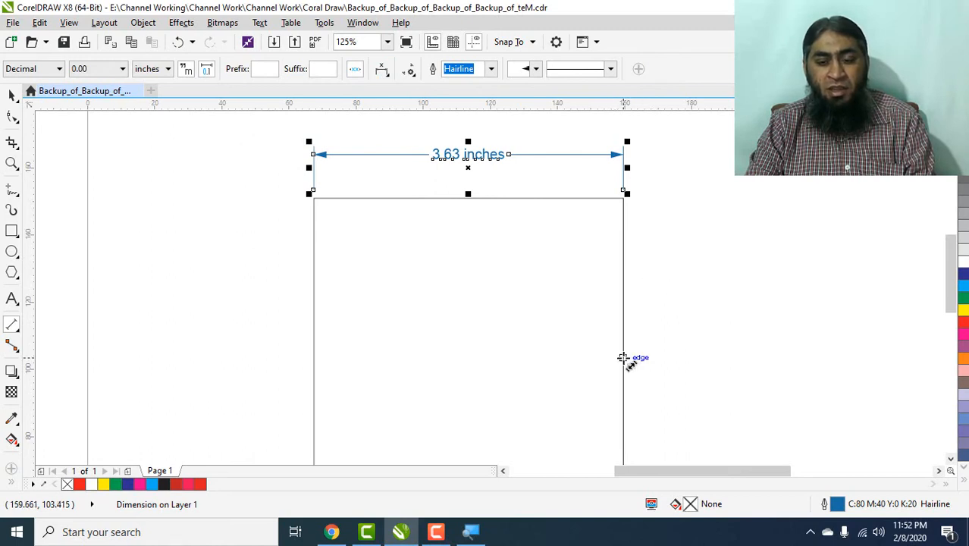
Select the rectangle and stretch its right side outward to a width of about 143.4 mm.
left_click(12, 96)
left_click(588, 351)
left_click_drag(623, 335, 794, 311)
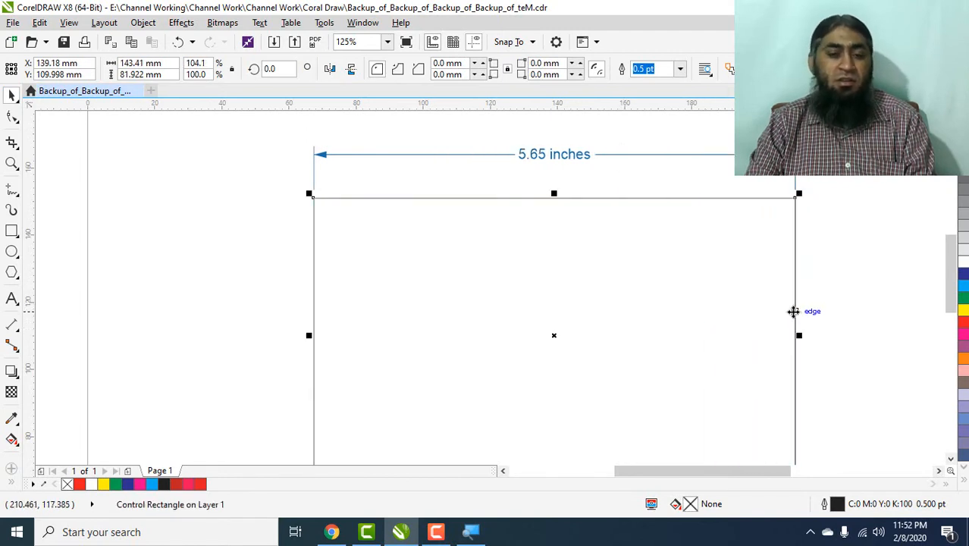
left_click(13, 327)
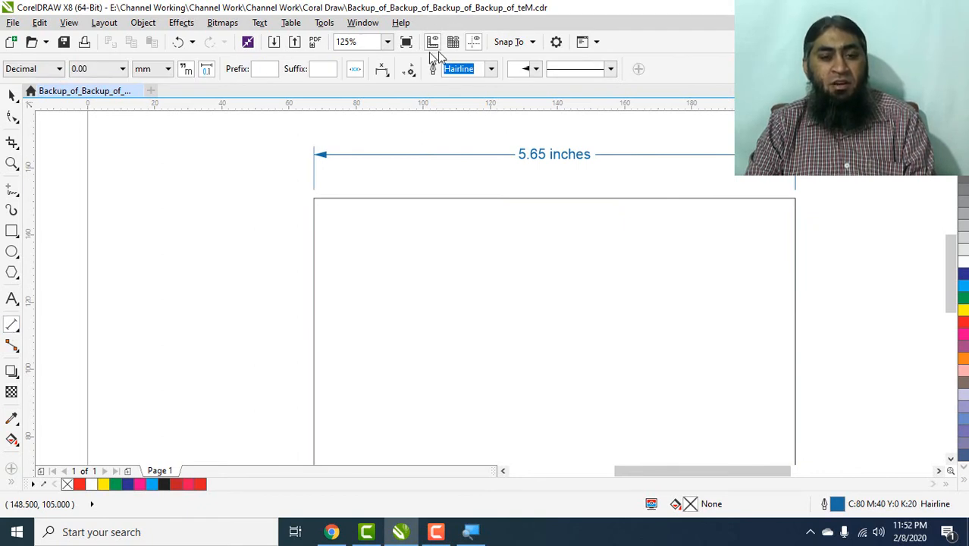
left_click(383, 71)
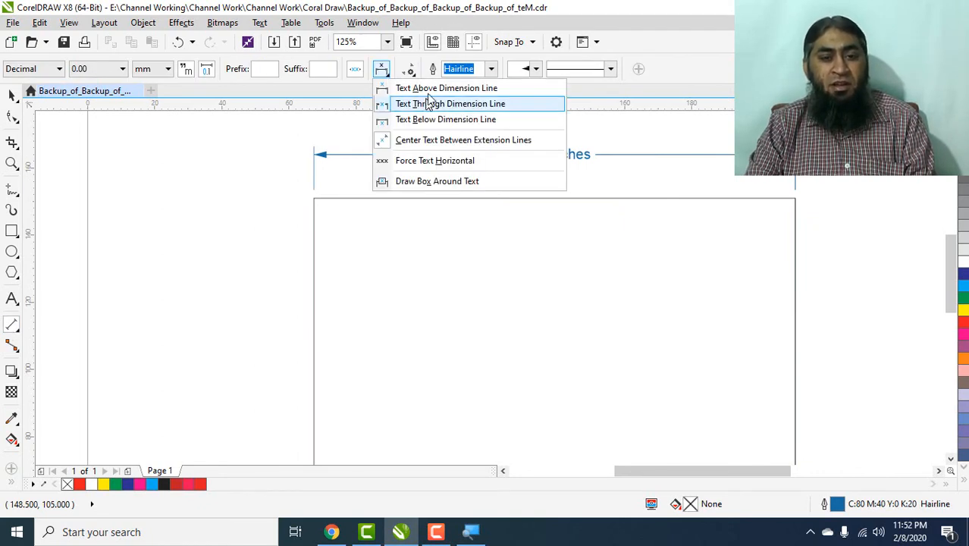
left_click(526, 89)
left_click(513, 347)
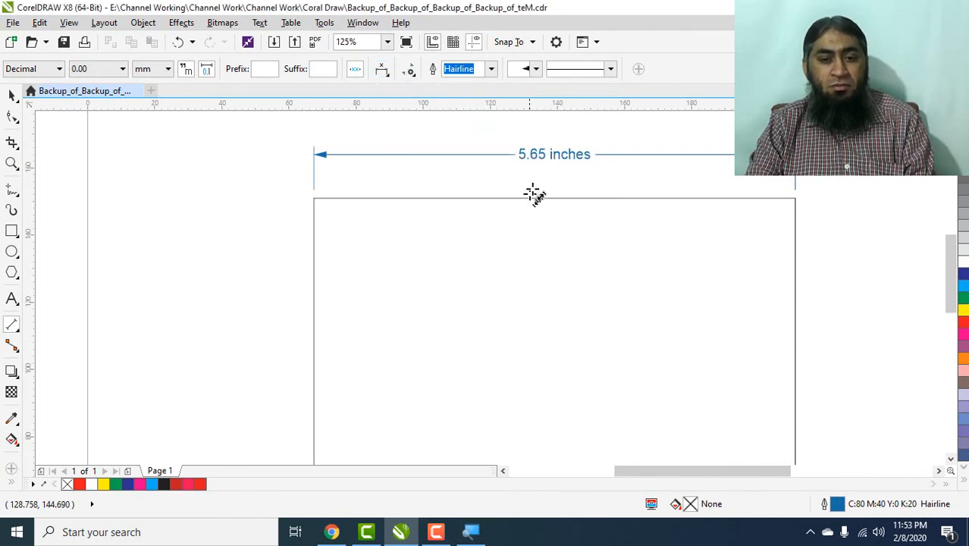
Select the width dimension, place its text above the dimension line, and return it to Text Through Dimension Line.
left_click(551, 156)
left_click(463, 156)
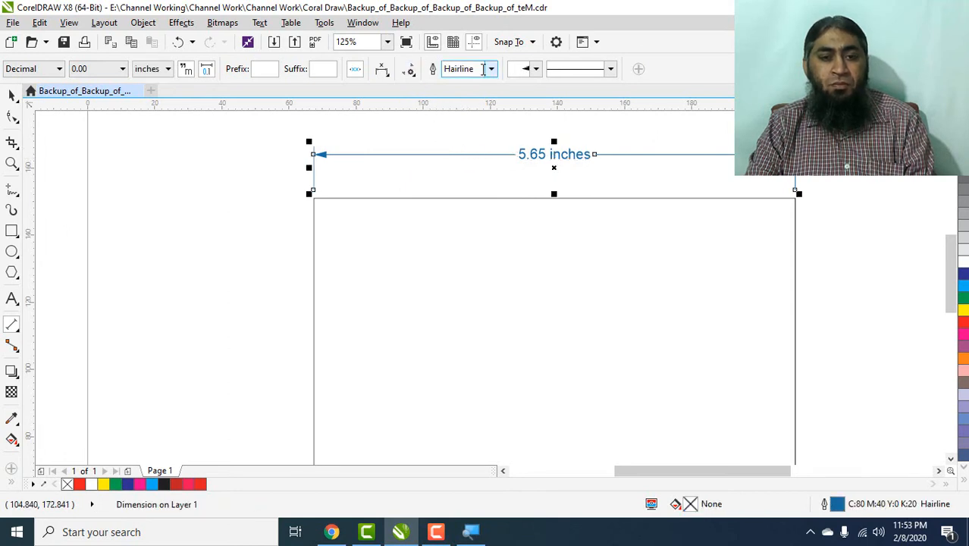
left_click(387, 72)
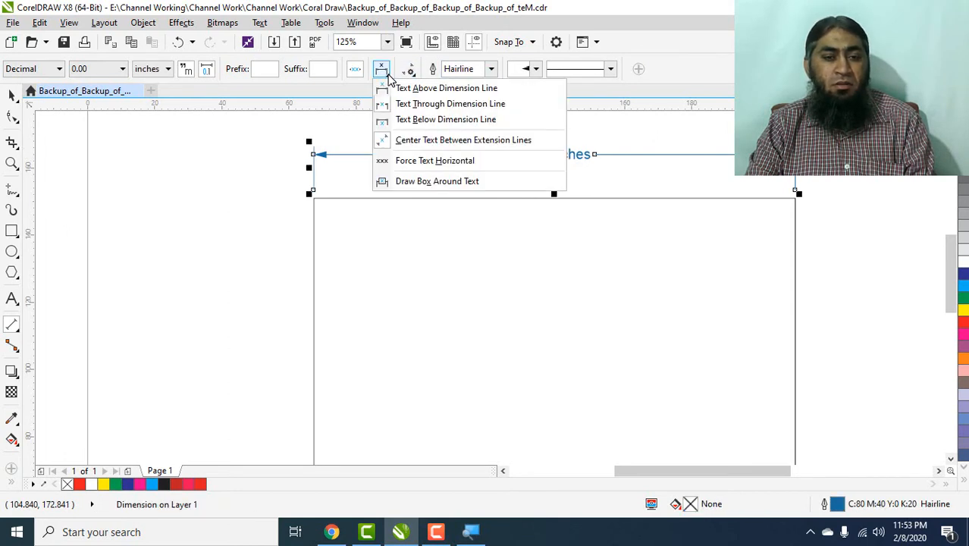
left_click(401, 88)
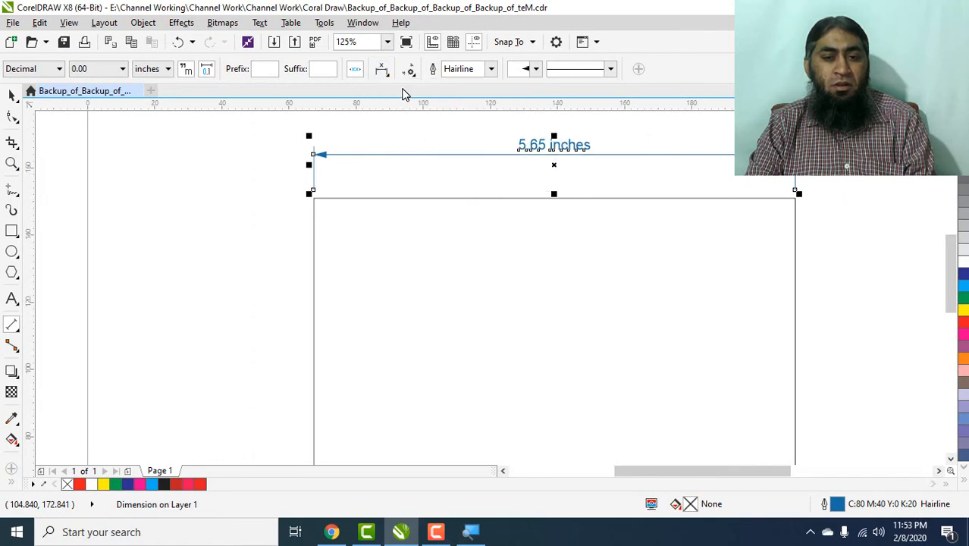
left_click(384, 72)
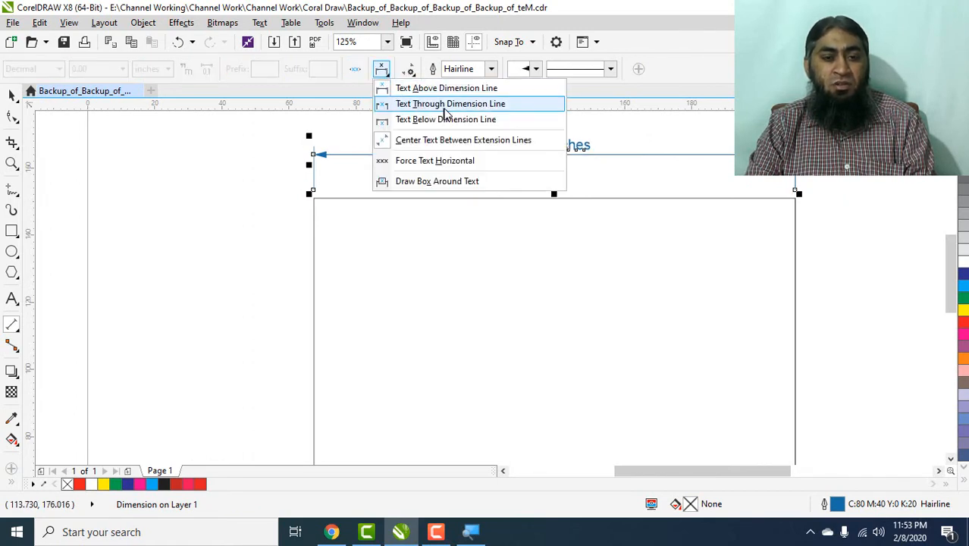
left_click(445, 107)
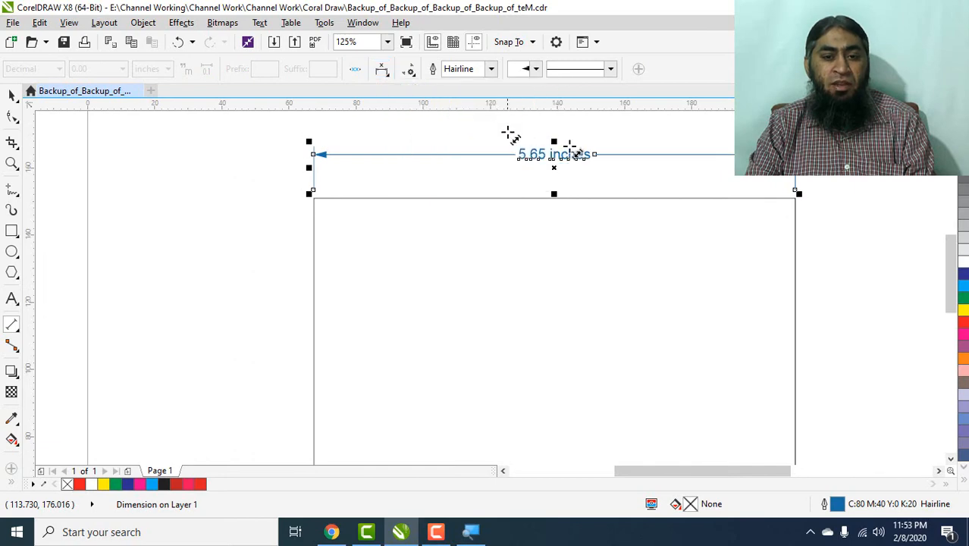
Place the width dimension's text below the dimension line and return it to running through the line.
left_click(387, 73)
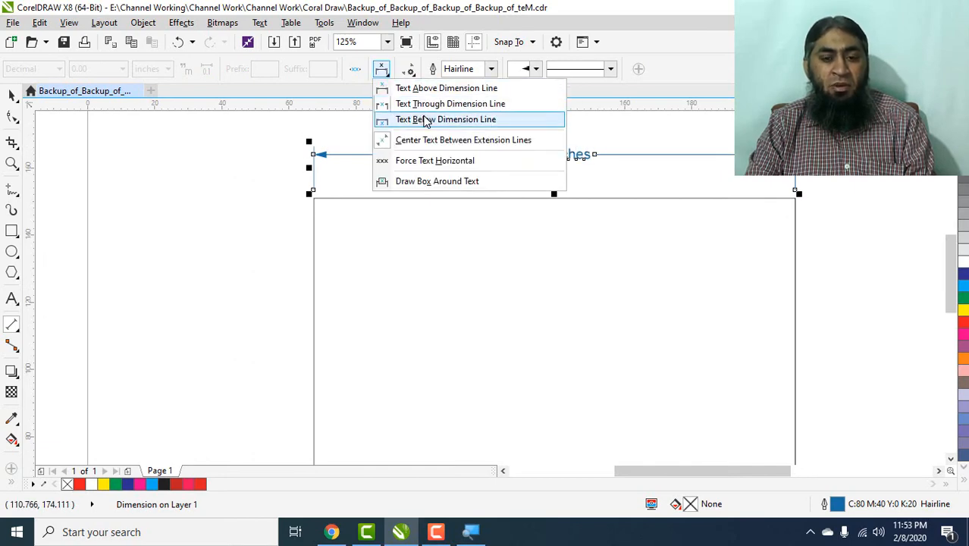
left_click(426, 120)
left_click(382, 74)
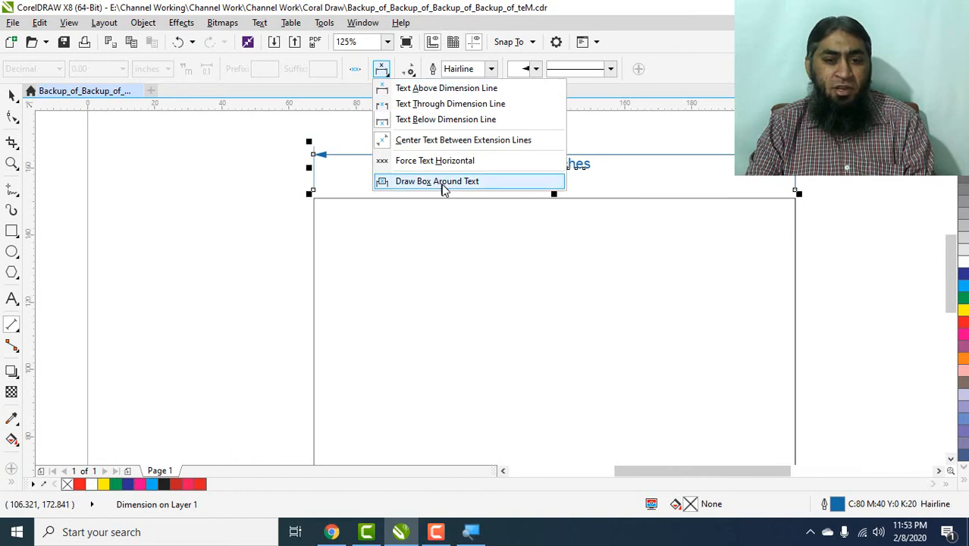
left_click(455, 103)
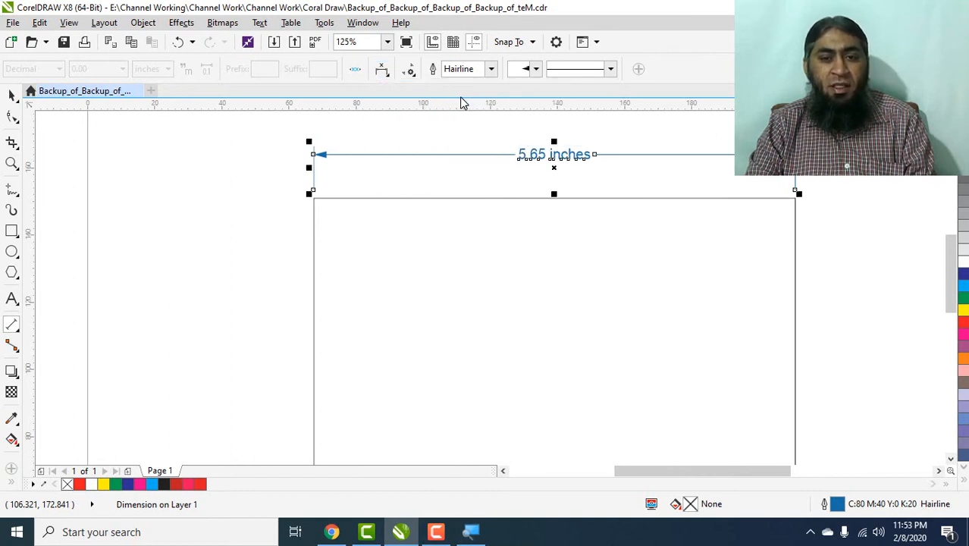
Set the width dimension's outline to 2.0 pt, try the feathered arrowhead, and choose the small thin arrowhead instead.
left_click(490, 71)
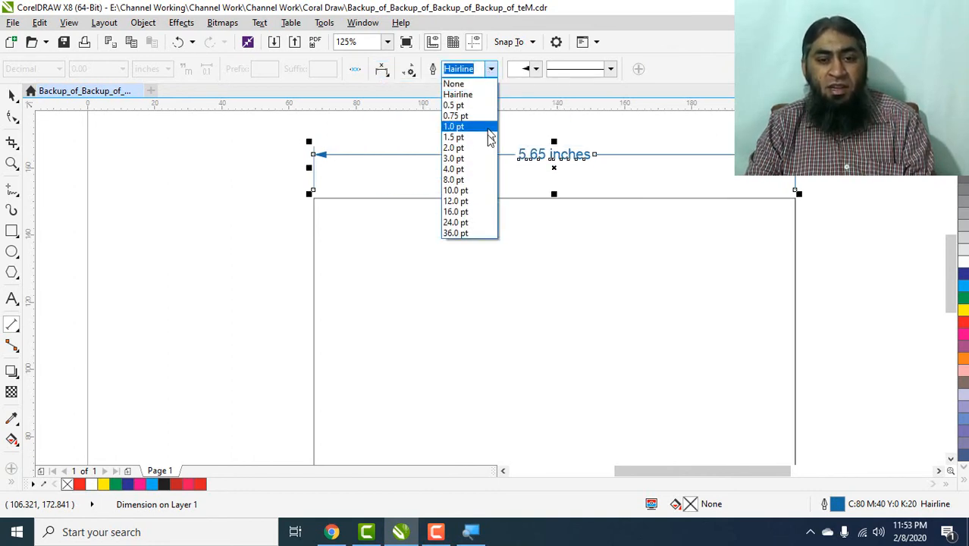
left_click(454, 147)
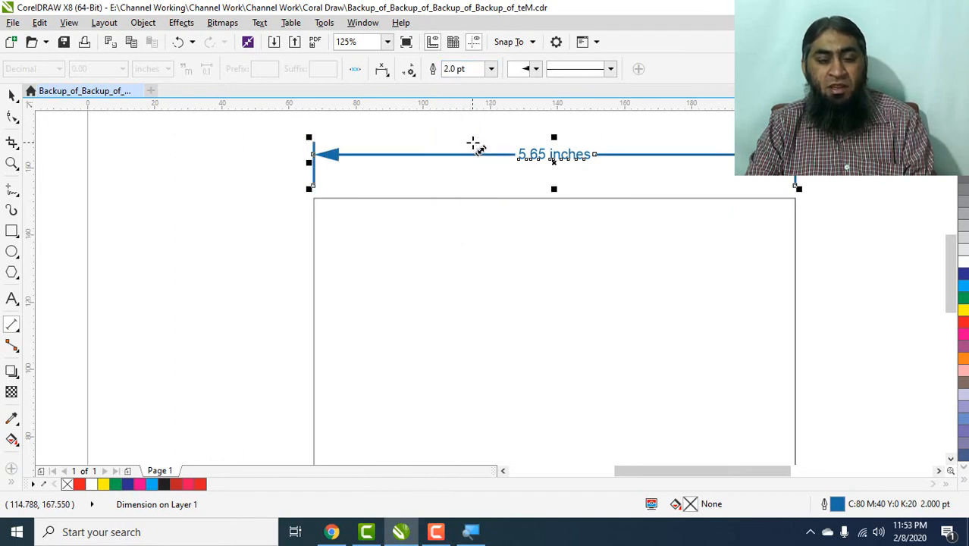
left_click(535, 70)
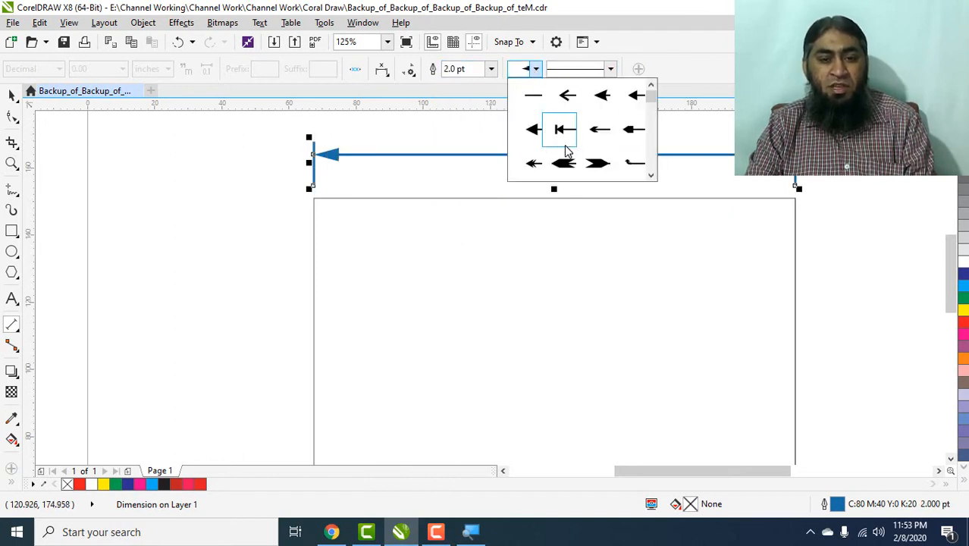
left_click(562, 163)
left_click(535, 69)
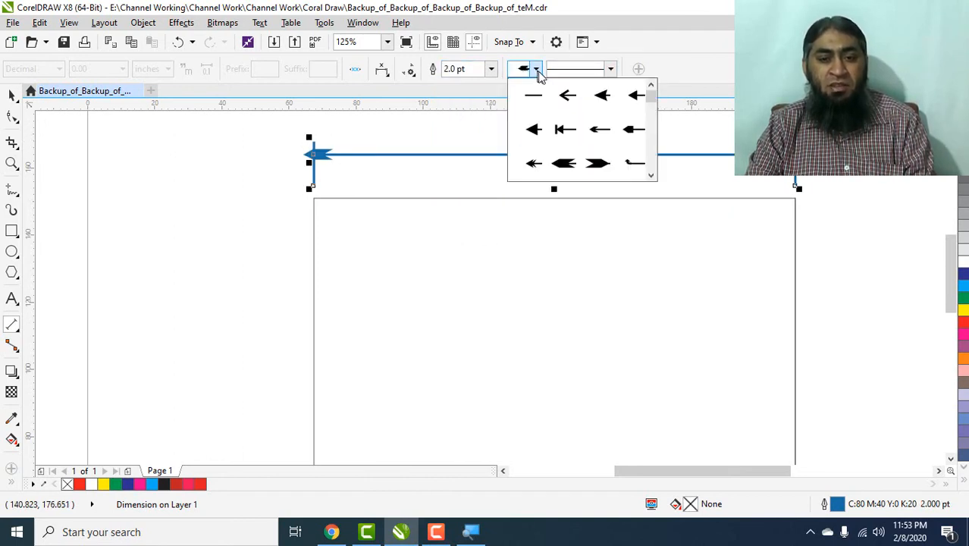
left_click(596, 127)
Give the width dimension a dotted line style and switch it back to a solid line.
left_click(610, 70)
left_click(606, 133)
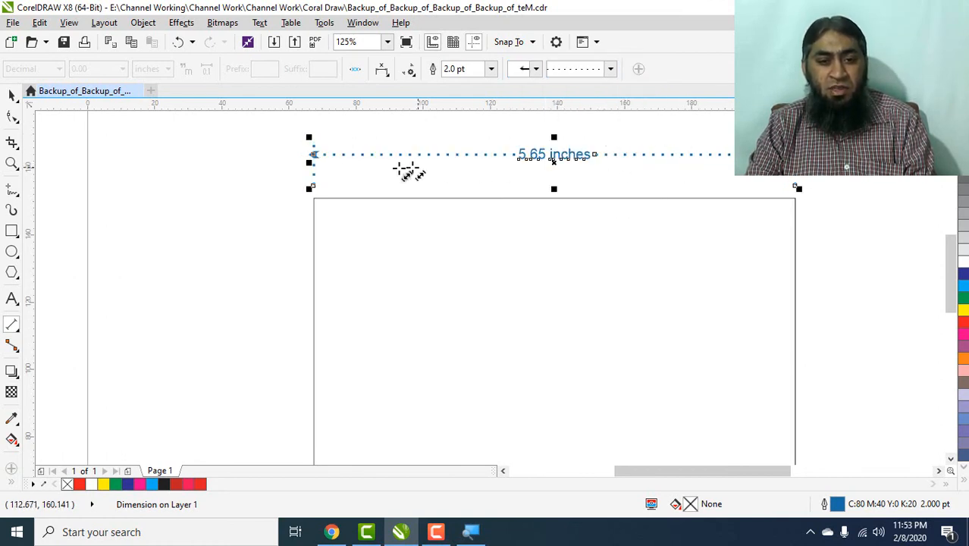
left_click(610, 69)
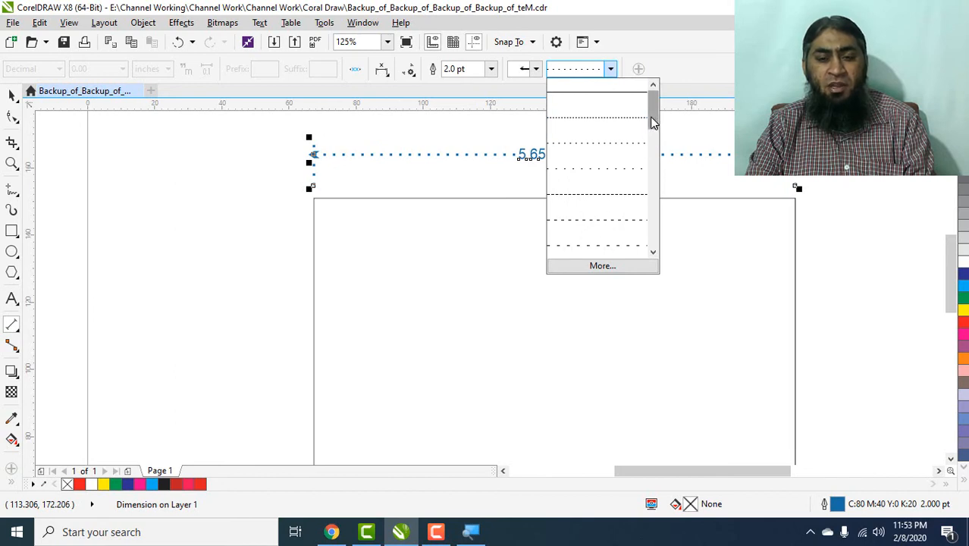
left_click(627, 97)
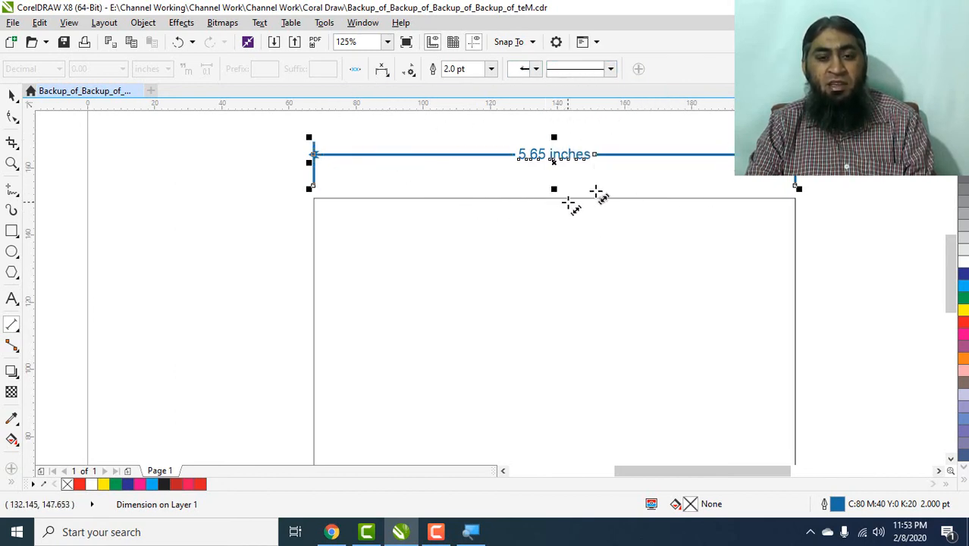
Customize the width dimension's extension lines with a distance from object of 5 mm.
left_click(410, 70)
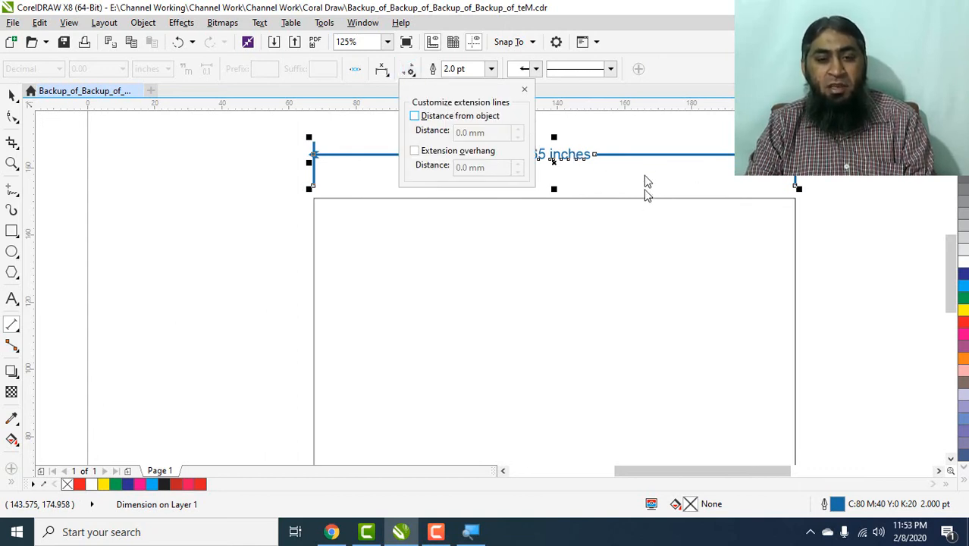
left_click(414, 115)
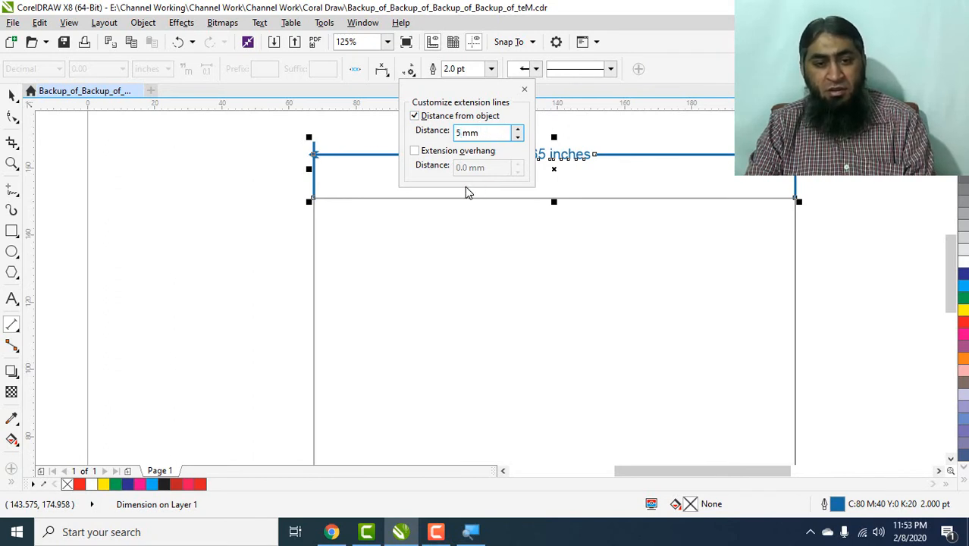
key("Return")
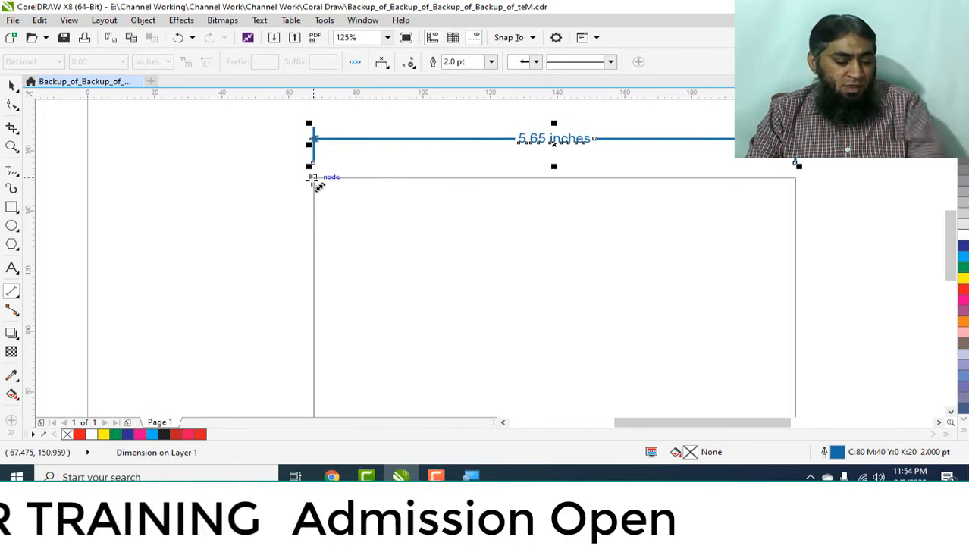
Try to dimension the rectangle's height directly on its left edge, and undo that dimension.
scroll(457, 254, "down", 2)
scroll(457, 254, "down", 1)
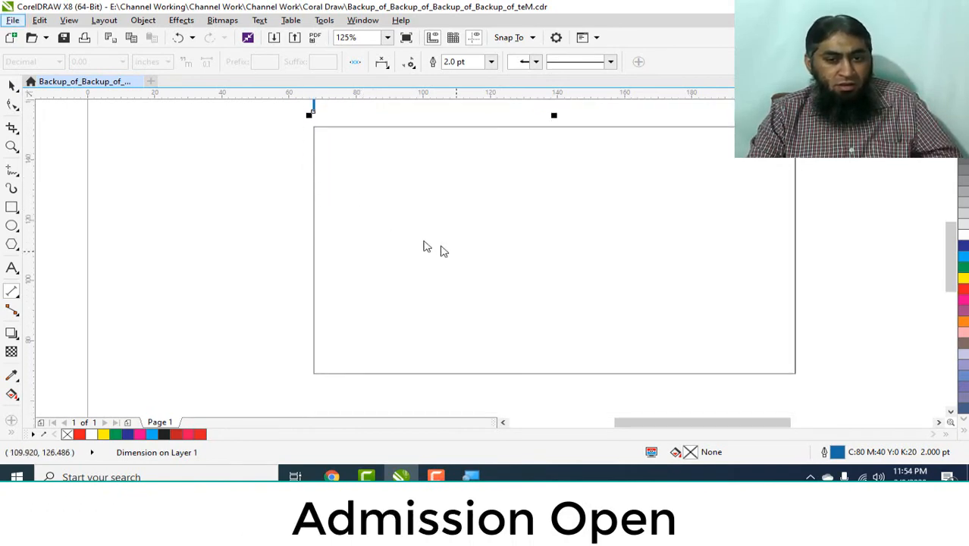
left_click_drag(314, 126, 315, 372)
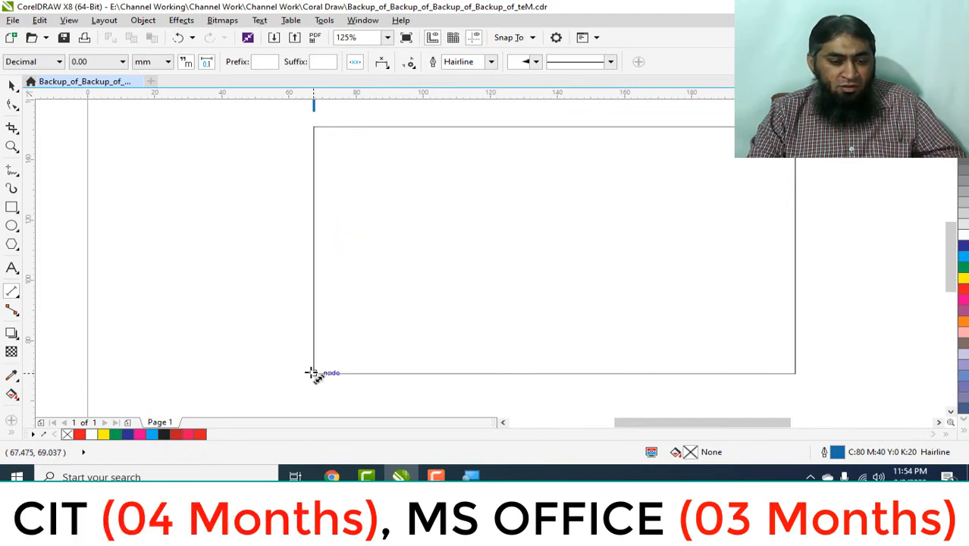
left_click(312, 372)
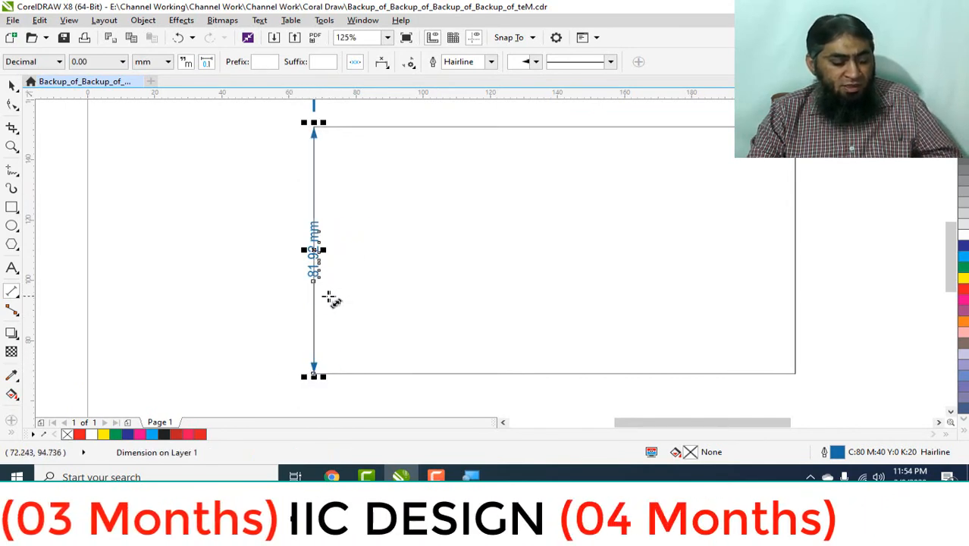
key("ctrl+z")
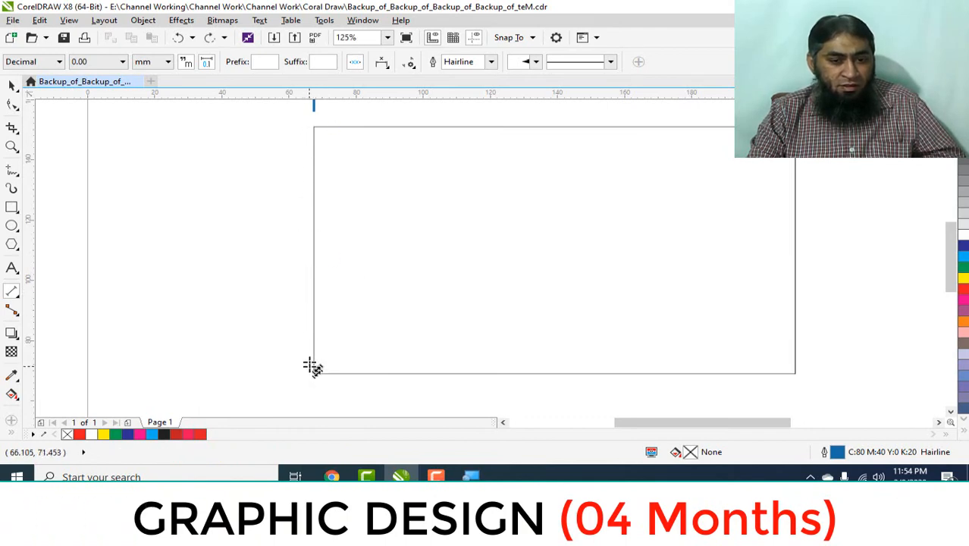
Dimension the rectangle's height between its left corners, placing the dimension line about 16 mm outside the left edge.
left_click(314, 127)
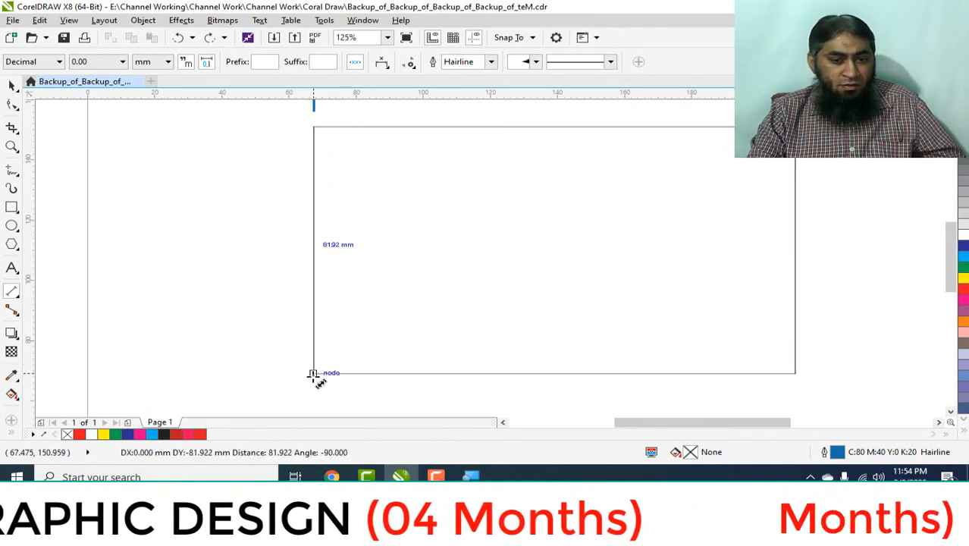
left_click(313, 373)
left_click(261, 376)
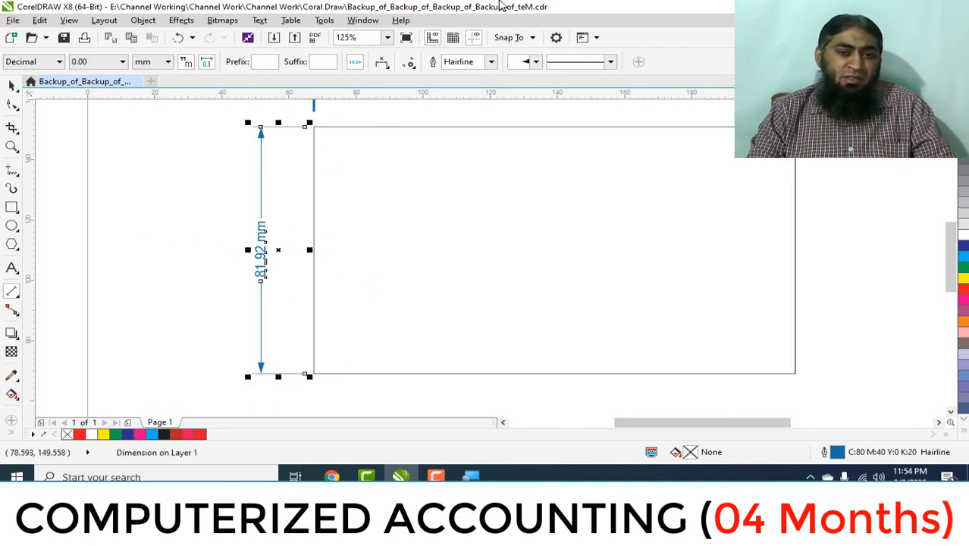
Force the height dimension's text horizontal and deselect the dimension.
left_click(382, 62)
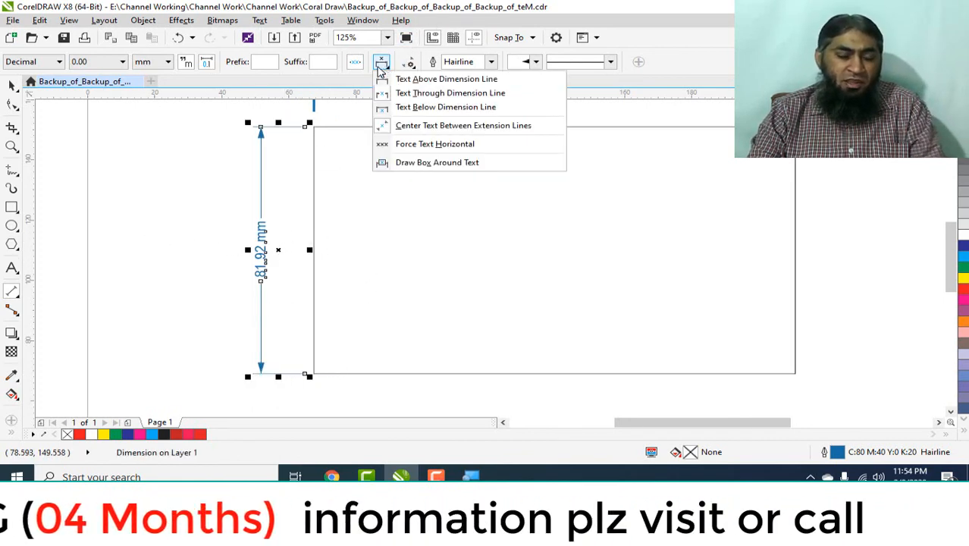
left_click(457, 149)
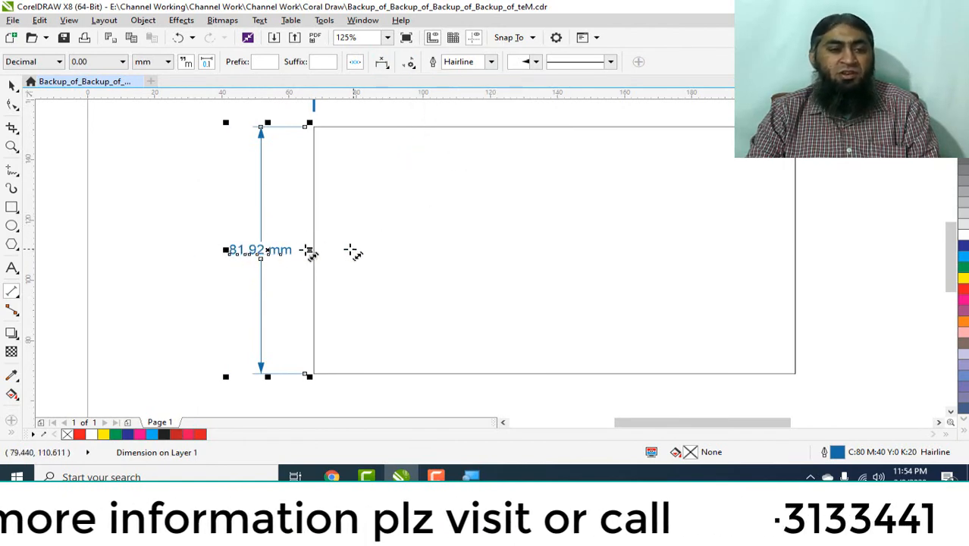
left_click(12, 85)
left_click(431, 191)
scroll(529, 178, "down", 2)
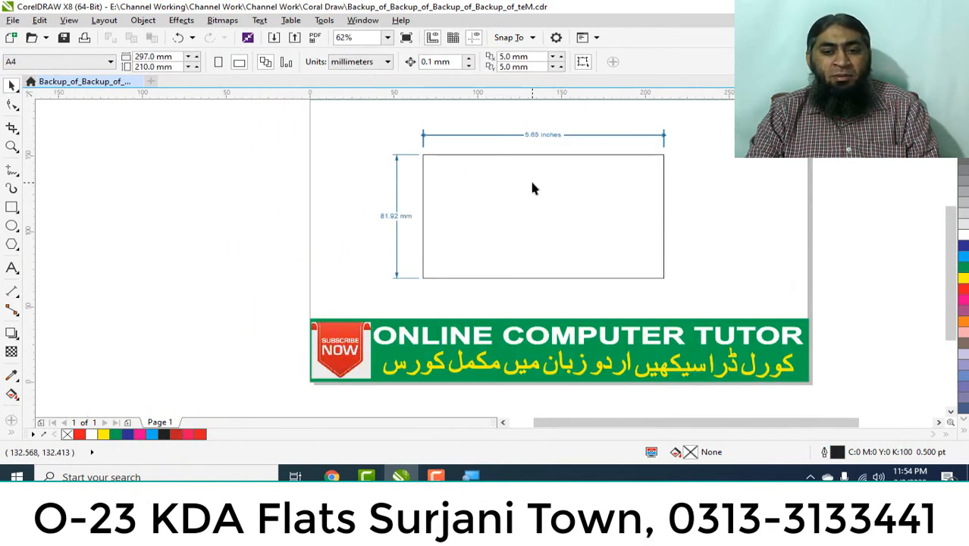